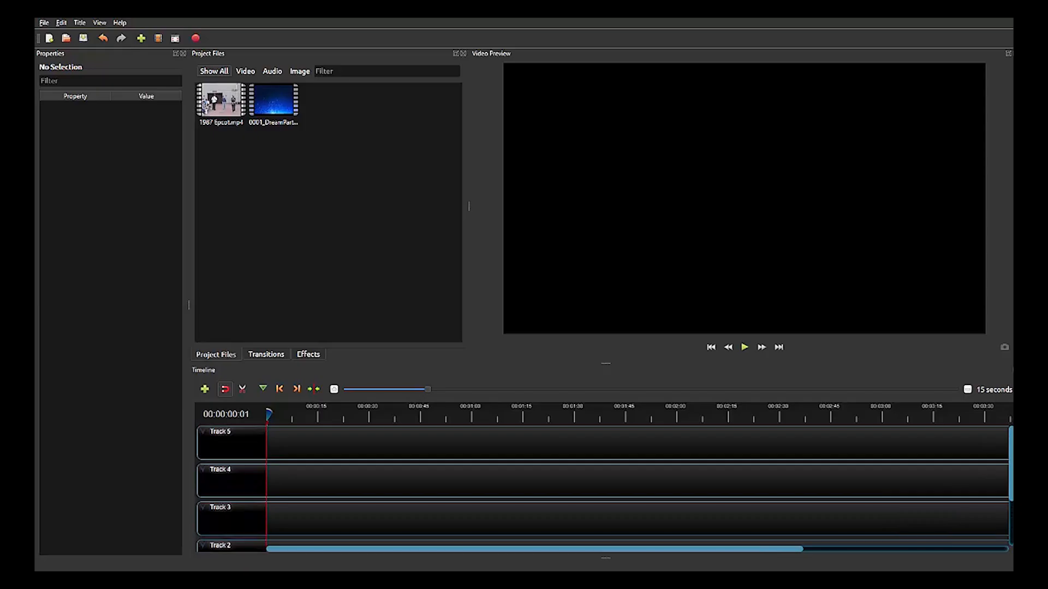
Place the 1987 Epcot.mp4 clip at the start of Track 2.
{"action": "scroll", "coordinate": [600, 485], "scroll_direction": "down", "scroll_amount": 3}
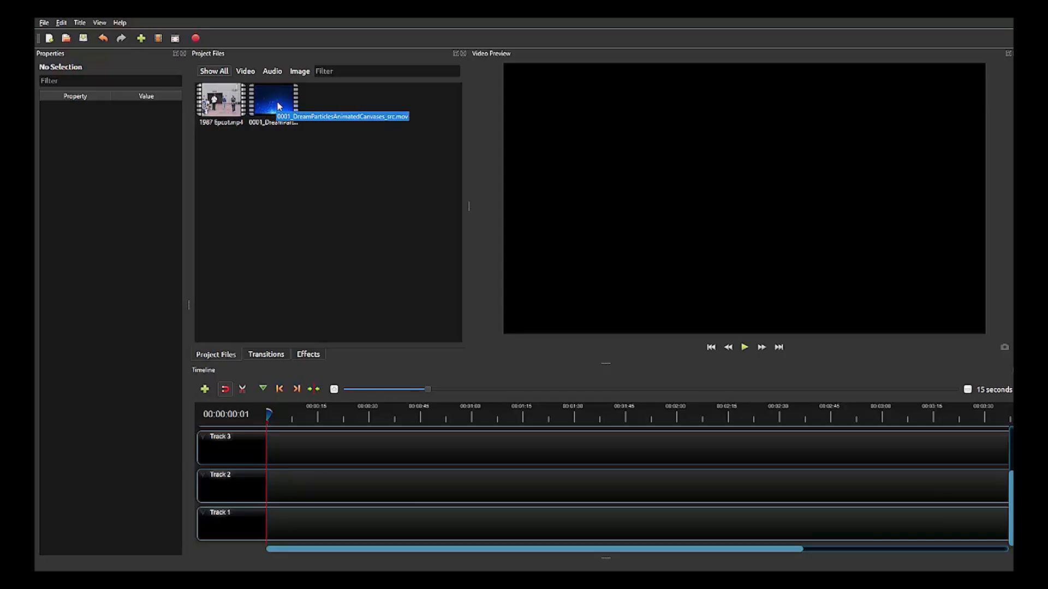
{"action": "left_click_drag", "start_coordinate": [220, 107], "coordinate": [257, 483]}
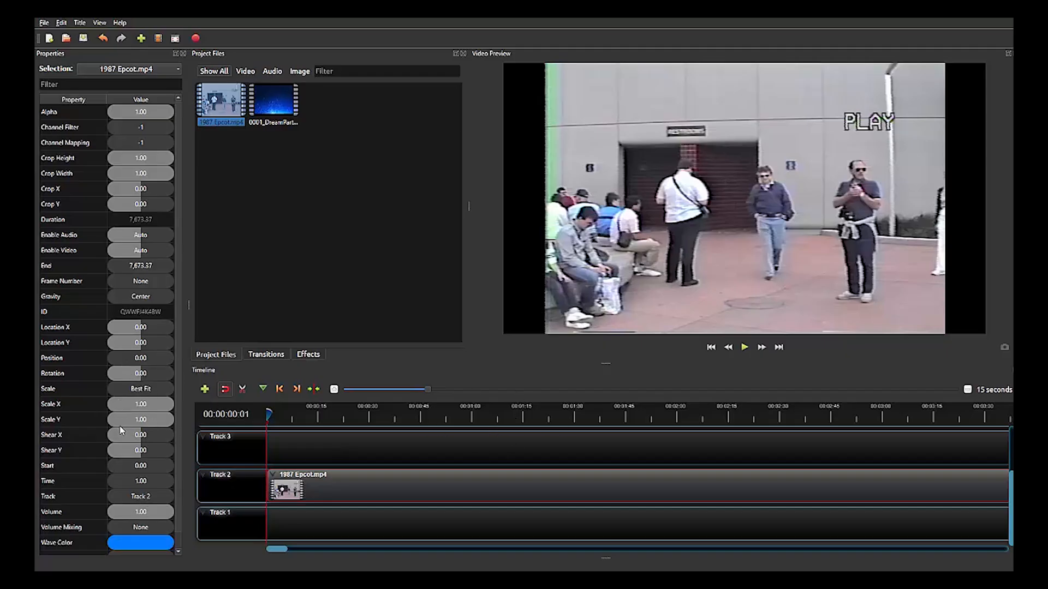
Try rotating the 1987 Epcot.mp4 clip to -41.22 and undo the rotation.
{"action": "left_click", "coordinate": [88, 374]}
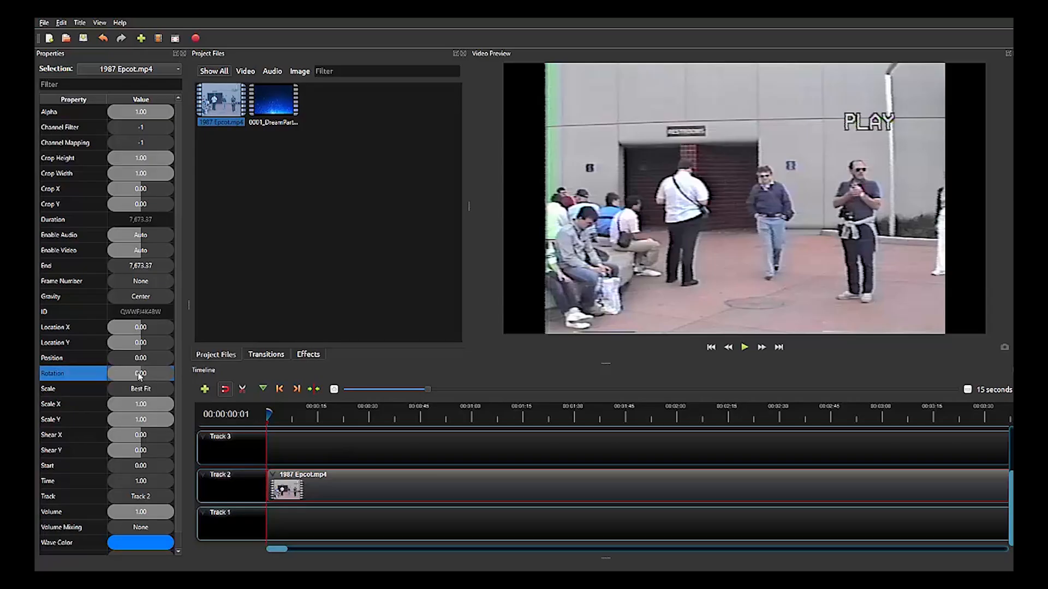
{"action": "mouse_move", "coordinate": [139, 376]}
{"action": "left_mouse_down"}
{"action": "mouse_move", "coordinate": [150, 374]}
{"action": "mouse_move", "coordinate": [138, 375]}
{"action": "left_mouse_up"}
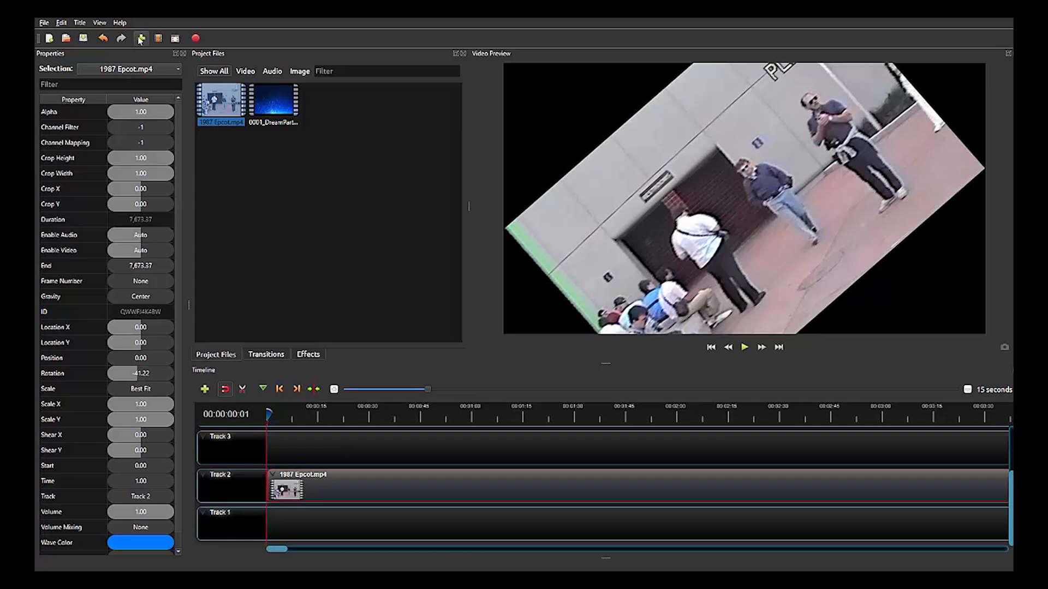
{"action": "left_click", "coordinate": [102, 39]}
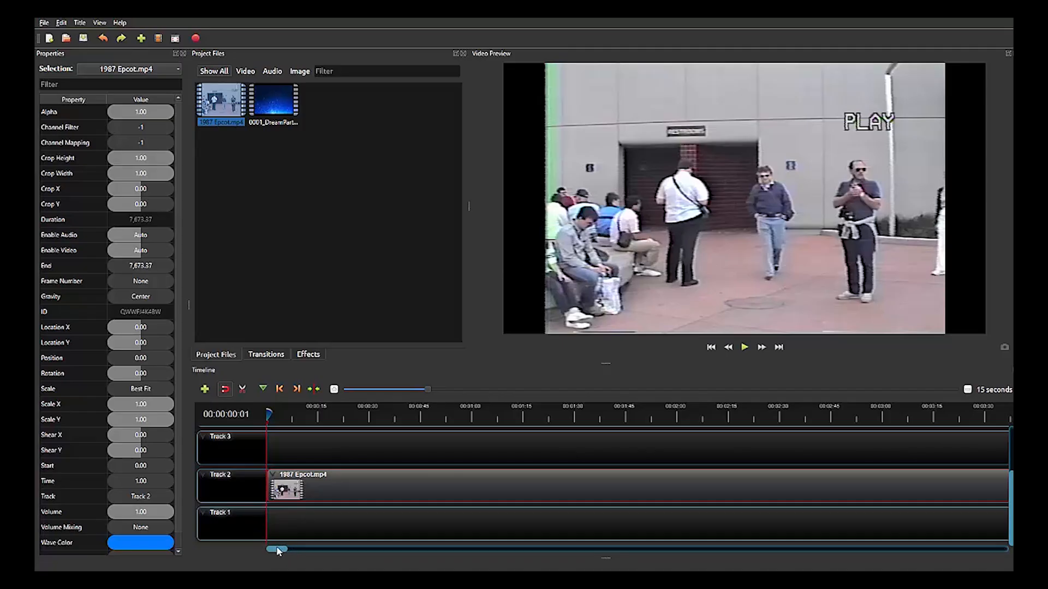
Look along the whole timeline and set its zoom scale to 3 seconds.
{"action": "left_click_drag", "start_coordinate": [278, 552], "coordinate": [892, 562]}
{"action": "left_click_drag", "start_coordinate": [958, 562], "coordinate": [248, 544]}
{"action": "left_click_drag", "start_coordinate": [428, 389], "coordinate": [709, 407]}
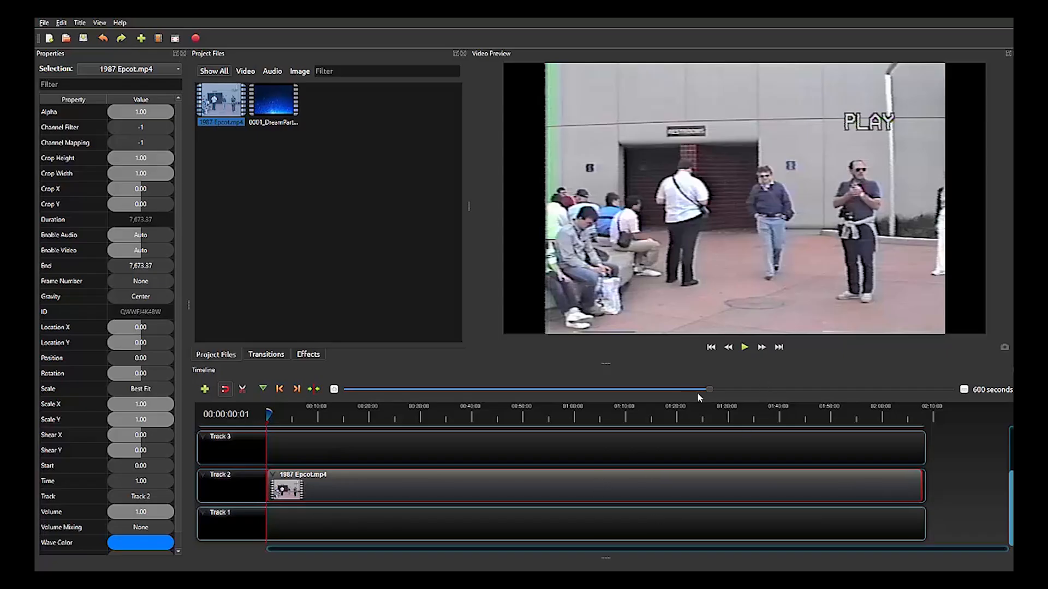
{"action": "left_click_drag", "start_coordinate": [707, 388], "coordinate": [372, 392]}
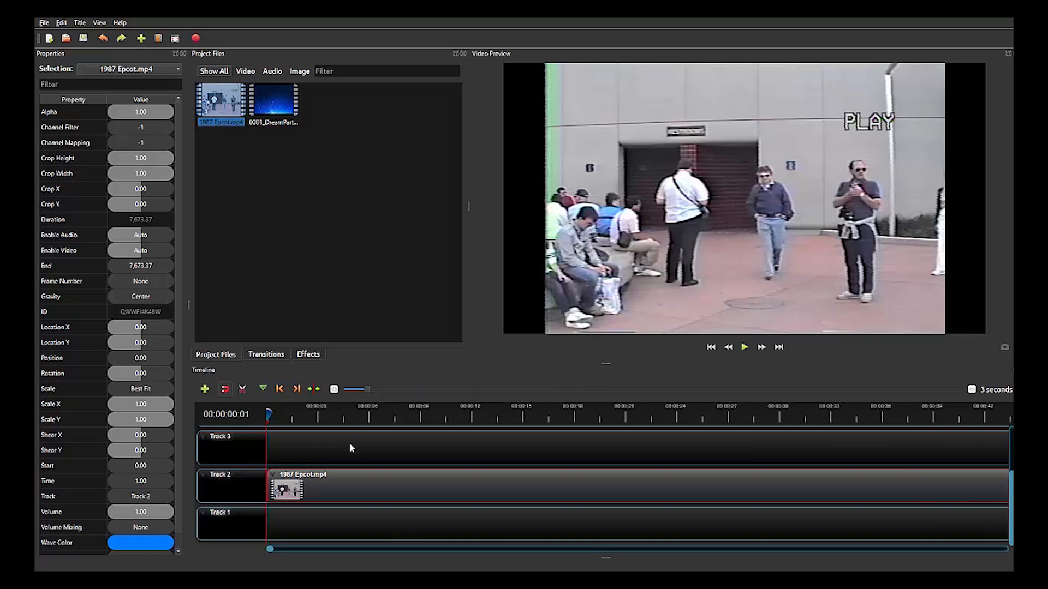
Play the 1987 Epcot.mp4 clip from the beginning, pausing and resuming, and stop at about 00:00:11:28.
{"action": "mouse_move", "coordinate": [271, 417]}
{"action": "left_mouse_down"}
{"action": "mouse_move", "coordinate": [344, 416]}
{"action": "mouse_move", "coordinate": [254, 417]}
{"action": "left_mouse_up"}
{"action": "left_click", "coordinate": [743, 350]}
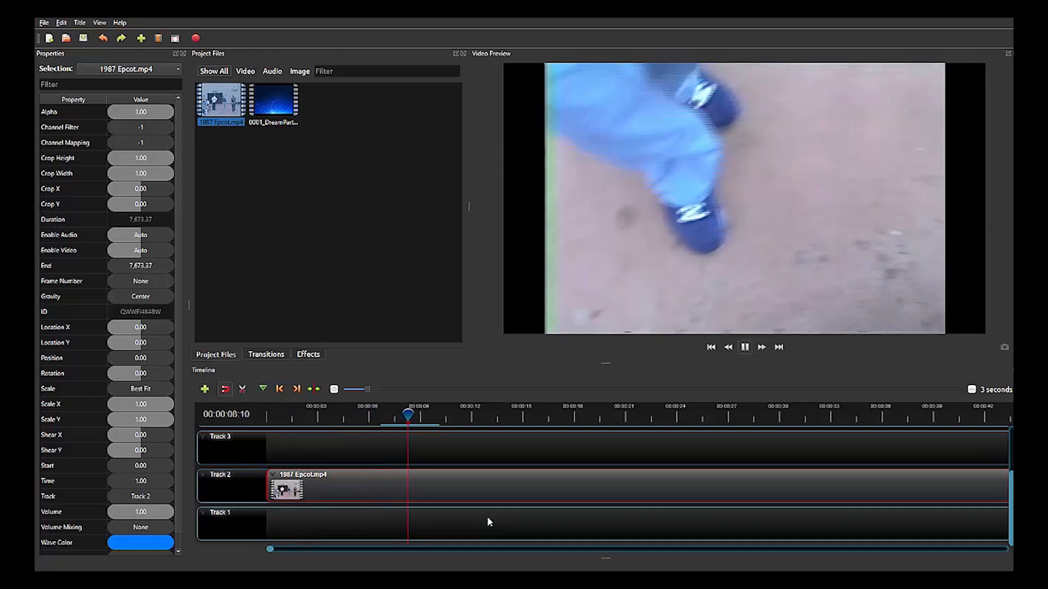
{"action": "key", "text": "space"}
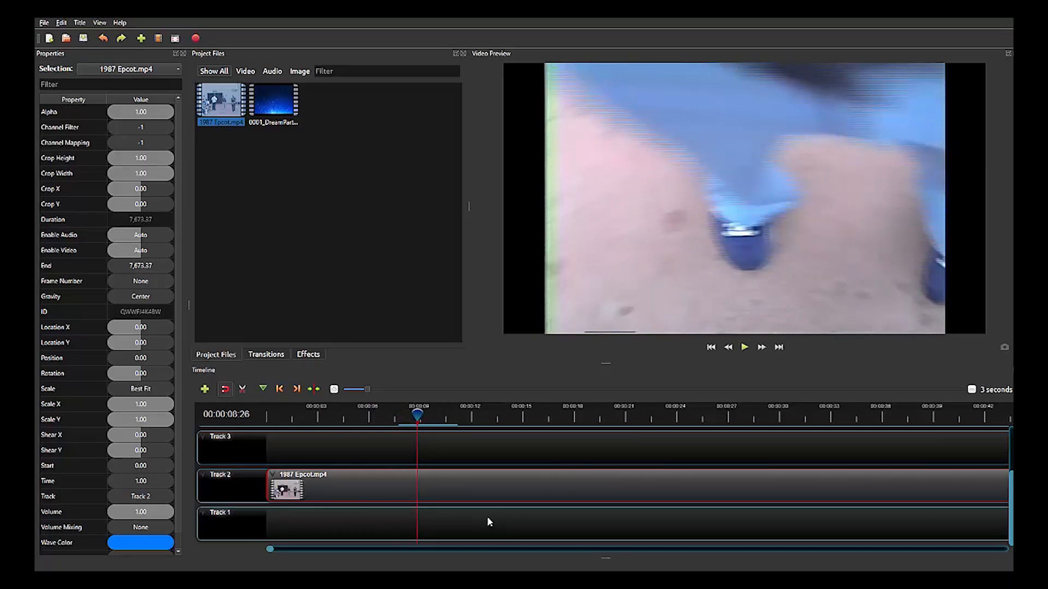
{"action": "key", "text": "space"}
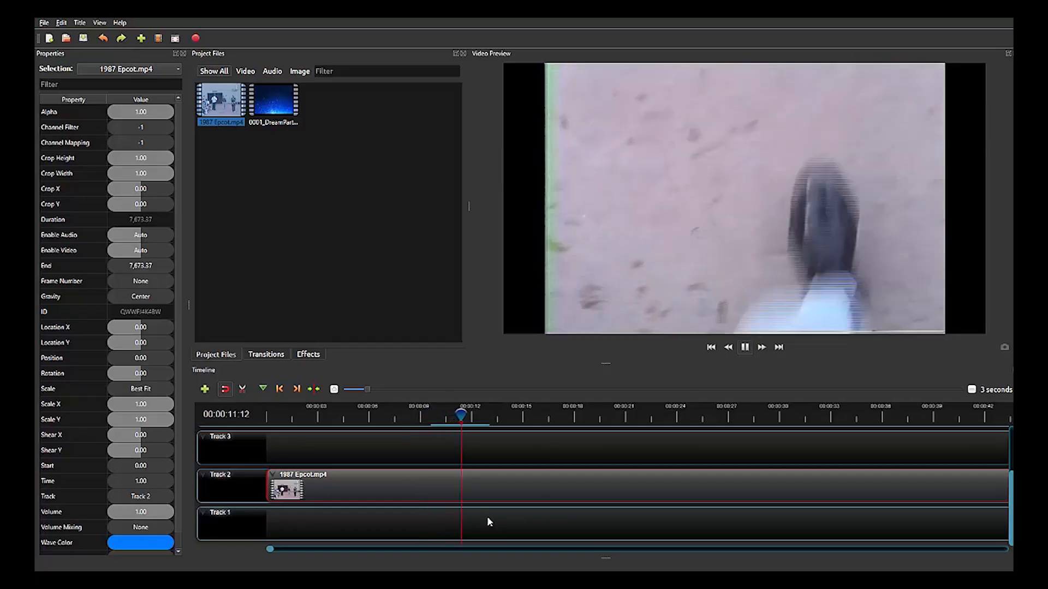
{"action": "key", "text": "space"}
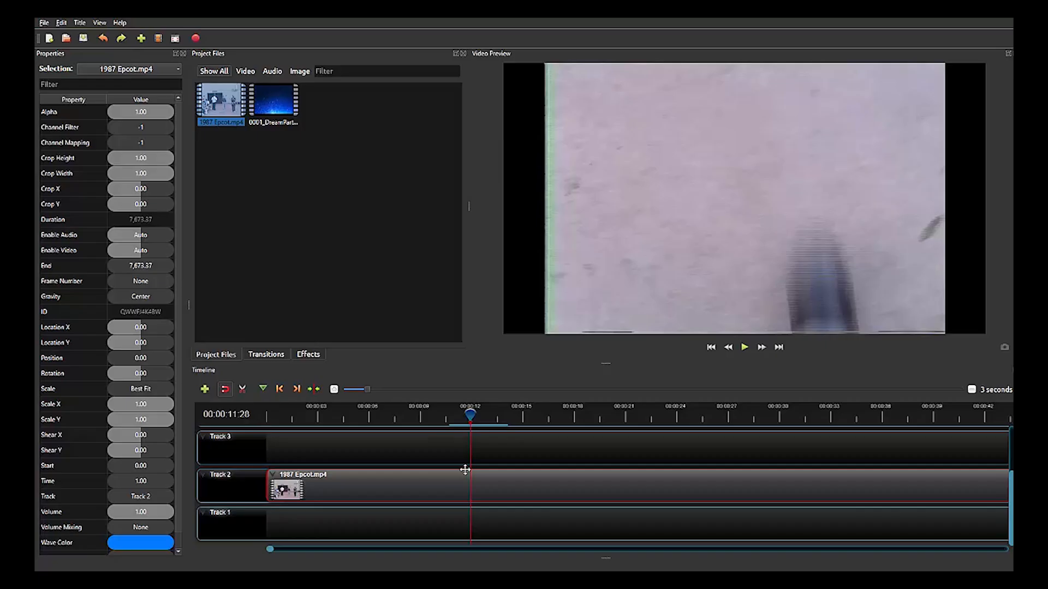
Place the 0001_DreamParticlesAnimatedCanvases_src.mov clip at the start of Track 1, beneath the Epcot clip.
{"action": "left_click", "coordinate": [269, 104]}
{"action": "left_click_drag", "start_coordinate": [267, 99], "coordinate": [274, 521]}
{"action": "left_click_drag", "start_coordinate": [352, 533], "coordinate": [344, 533]}
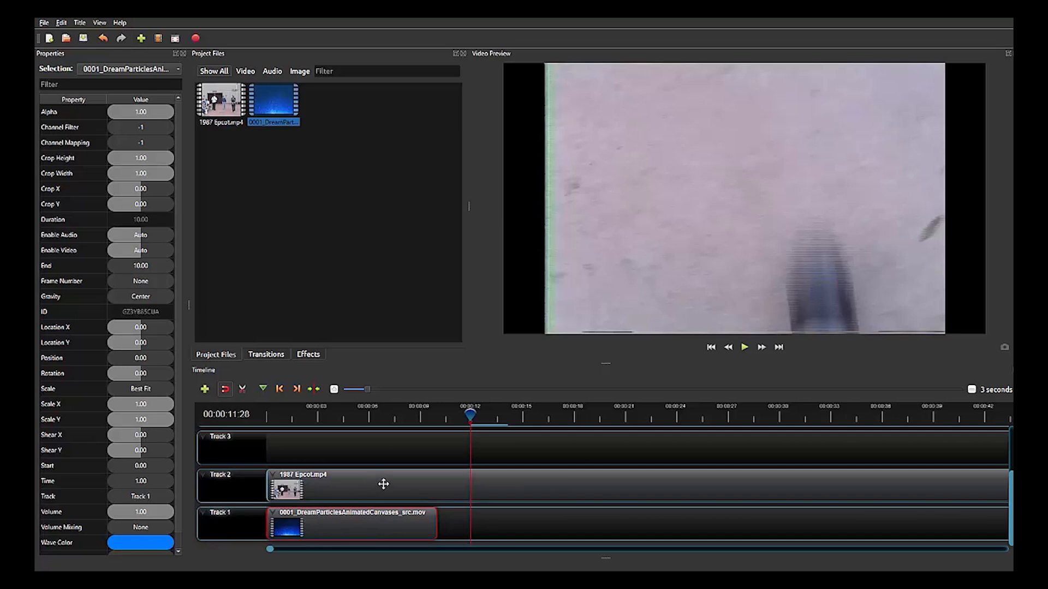
With the playhead at 00:00:05:18, shift the Epcot clip to about 9 seconds and return it to the start of Track 2.
{"action": "left_click", "coordinate": [363, 419]}
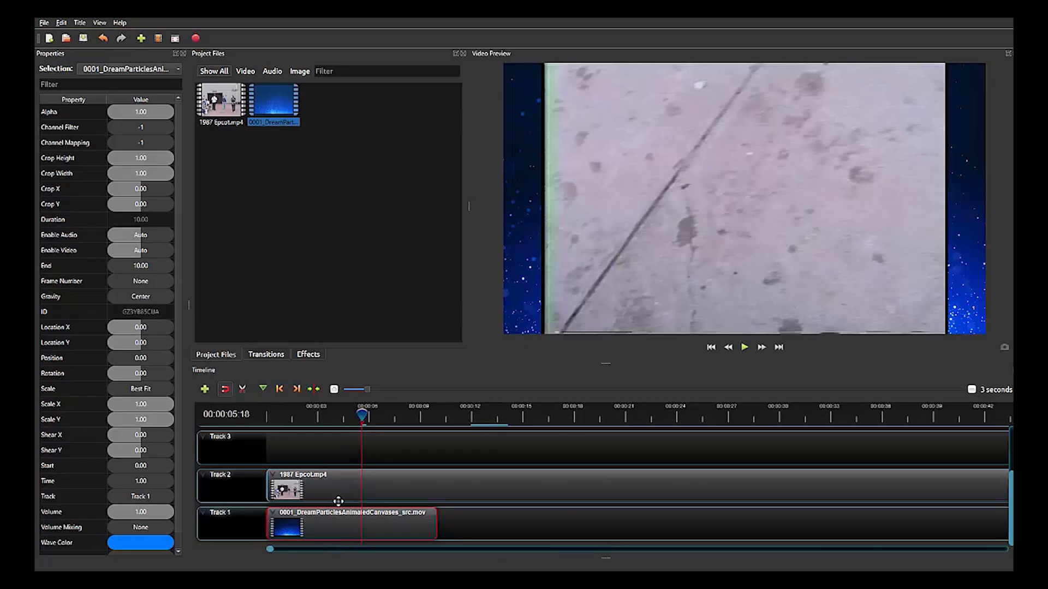
{"action": "left_click_drag", "start_coordinate": [339, 482], "coordinate": [490, 483]}
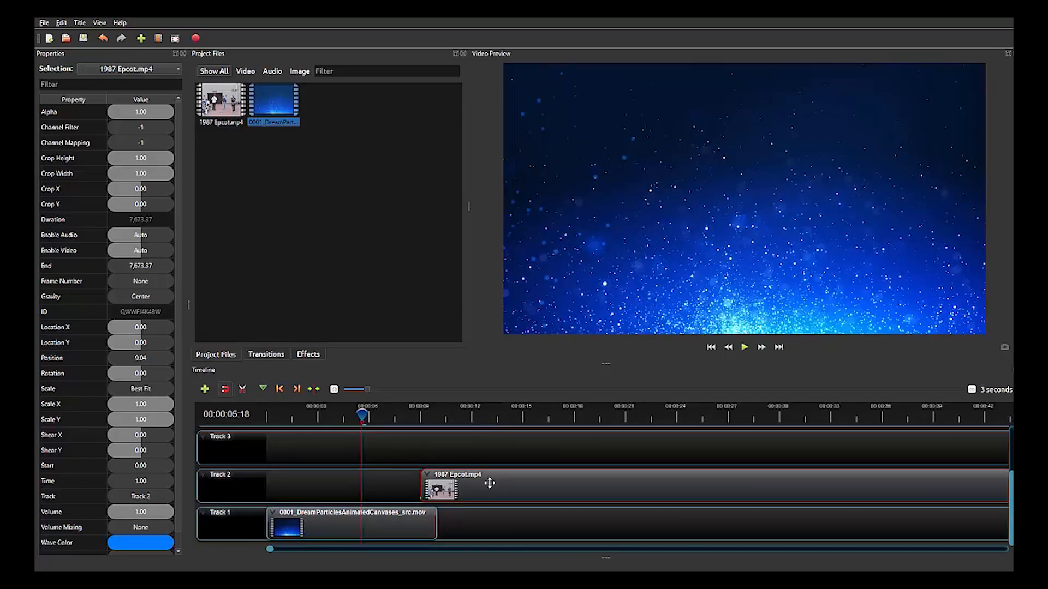
{"action": "left_click_drag", "start_coordinate": [519, 484], "coordinate": [366, 487]}
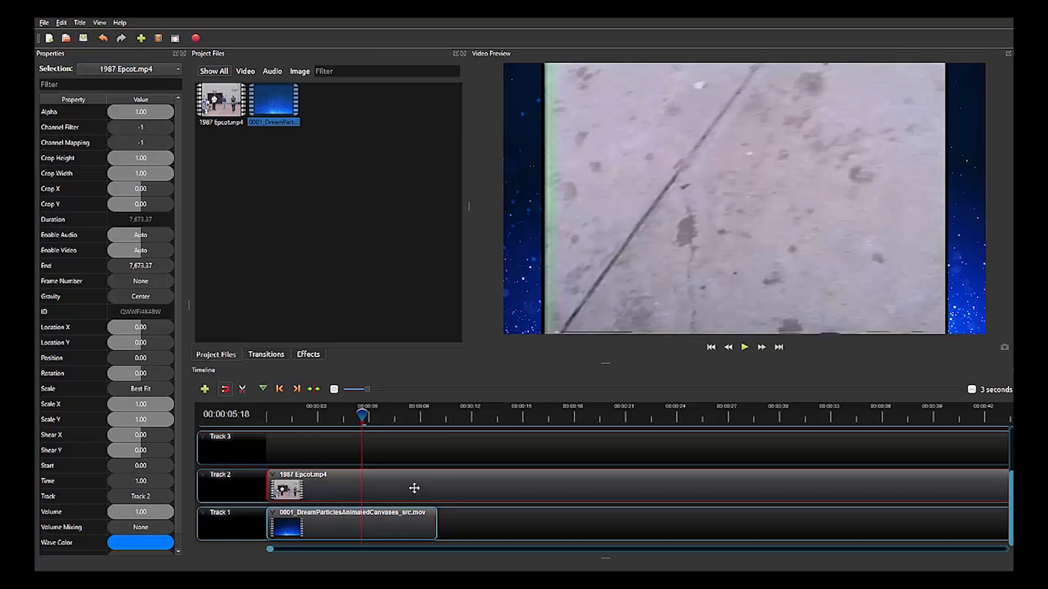
Scrub through the overlapping clips to about 00:00:09:22 and return the playhead to 00:00:00:28.
{"action": "left_click_drag", "start_coordinate": [363, 415], "coordinate": [387, 413]}
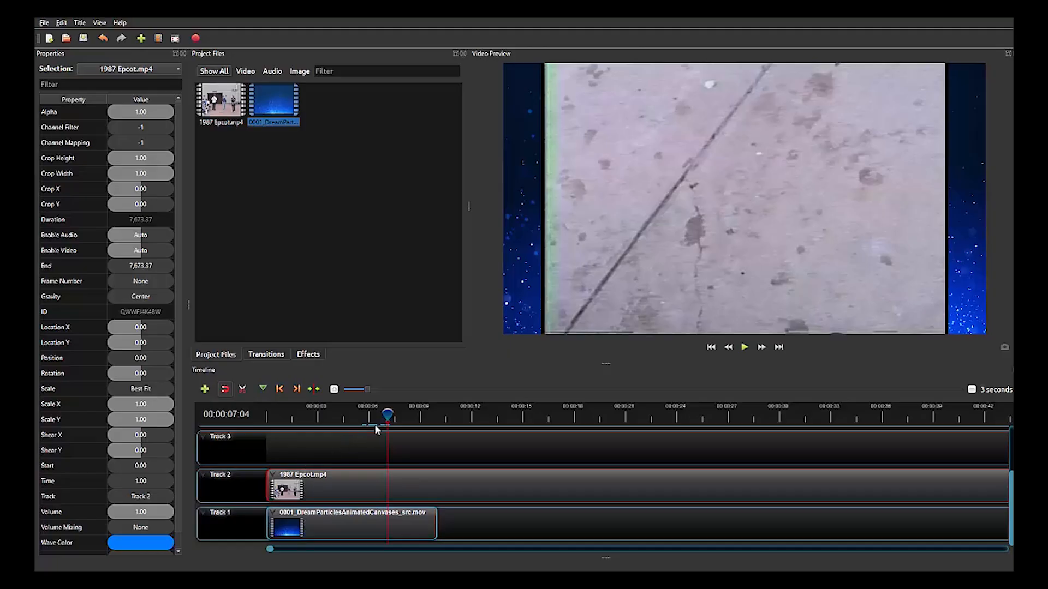
{"action": "left_click_drag", "start_coordinate": [387, 416], "coordinate": [432, 423]}
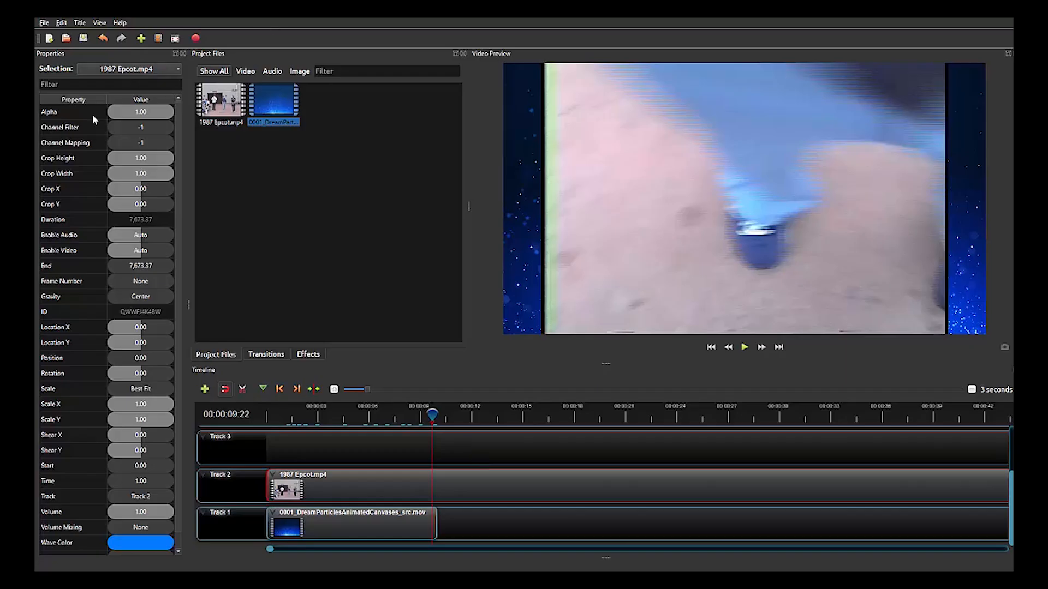
{"action": "left_click", "coordinate": [282, 416]}
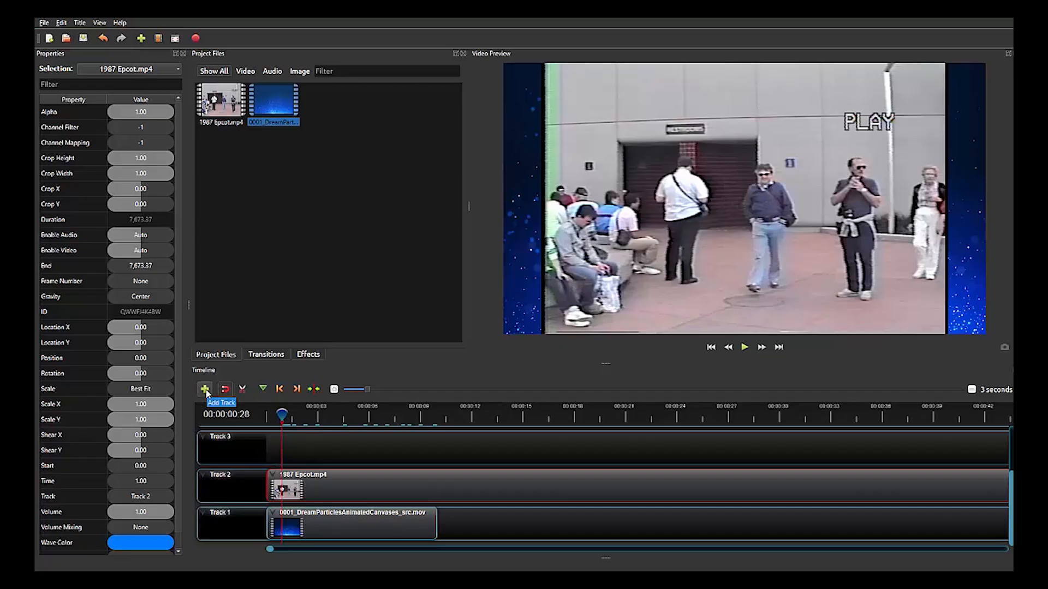
View the available track options for Track 3 and dismiss them.
{"action": "right_click", "coordinate": [250, 453]}
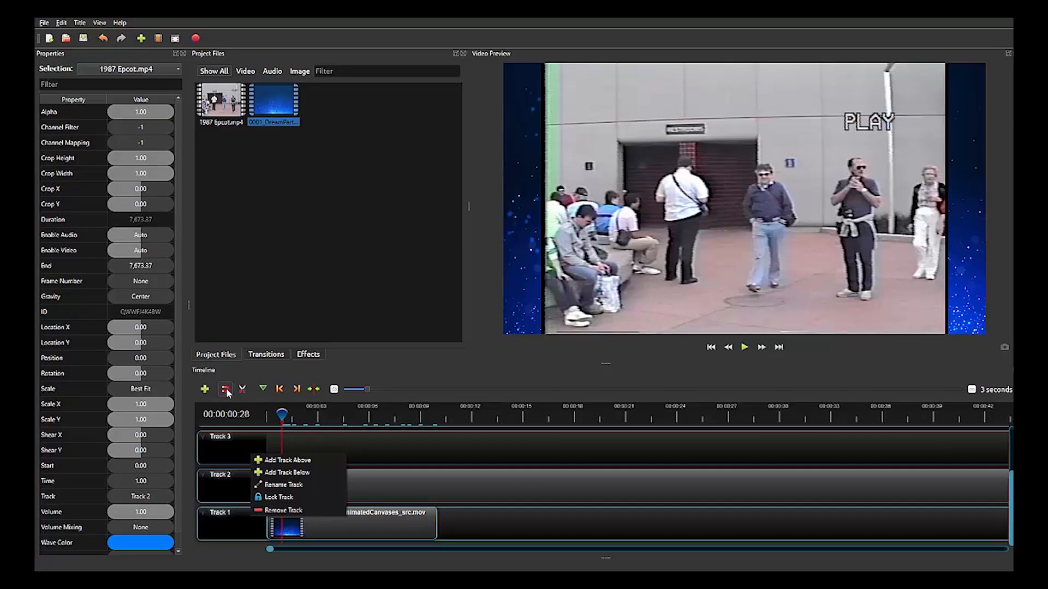
{"action": "left_click", "coordinate": [253, 441]}
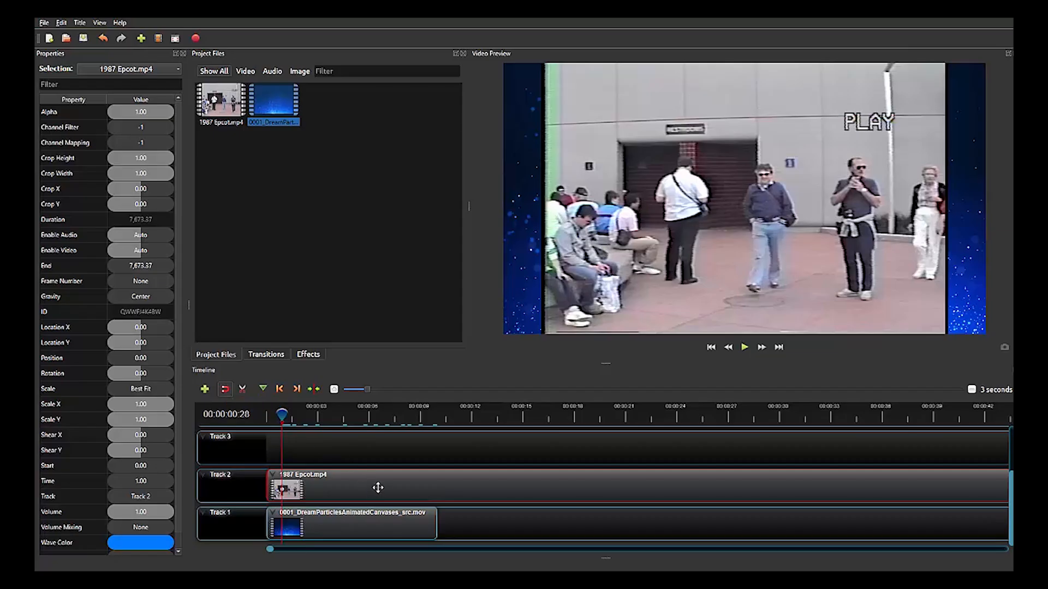
Line up the Epcot clip directly after the DreamParticles clip on Track 2, at about 10 seconds, and return the DreamParticles clip to Track 1.
{"action": "left_click_drag", "start_coordinate": [378, 488], "coordinate": [579, 489]}
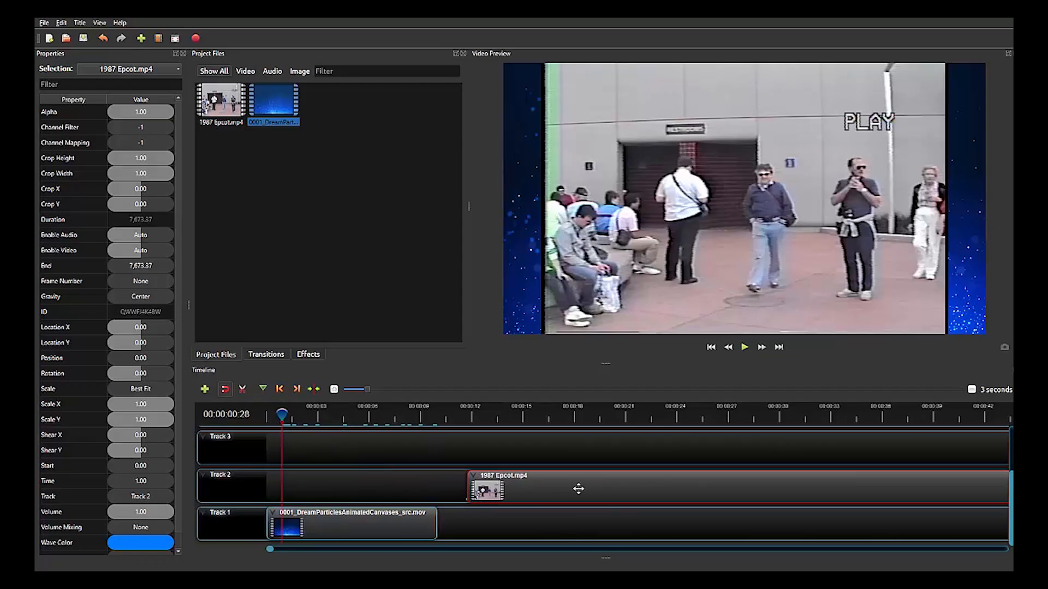
{"action": "left_click_drag", "start_coordinate": [362, 524], "coordinate": [366, 507]}
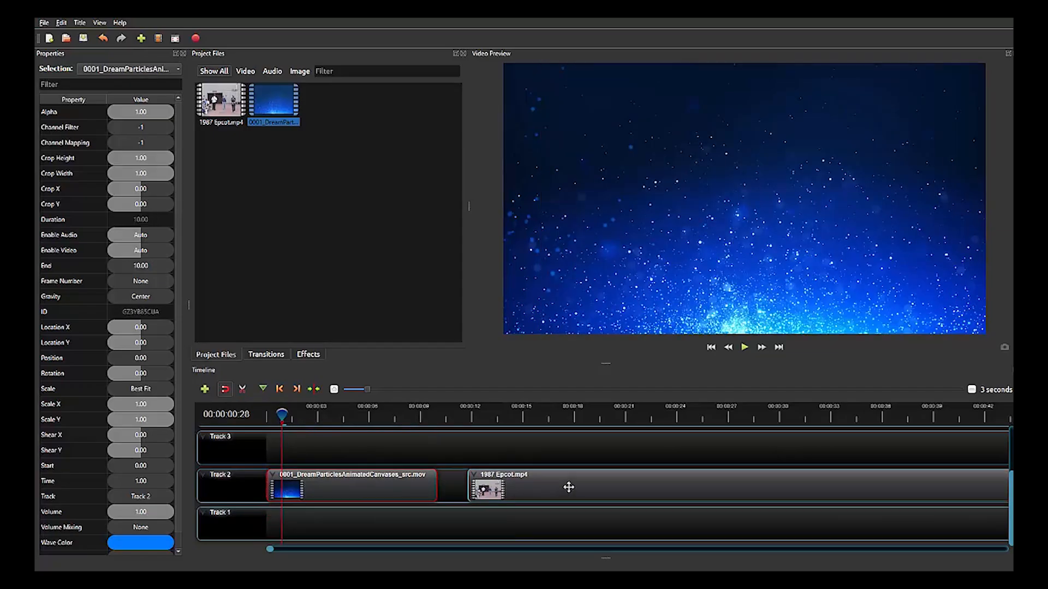
{"action": "left_click_drag", "start_coordinate": [568, 485], "coordinate": [565, 487]}
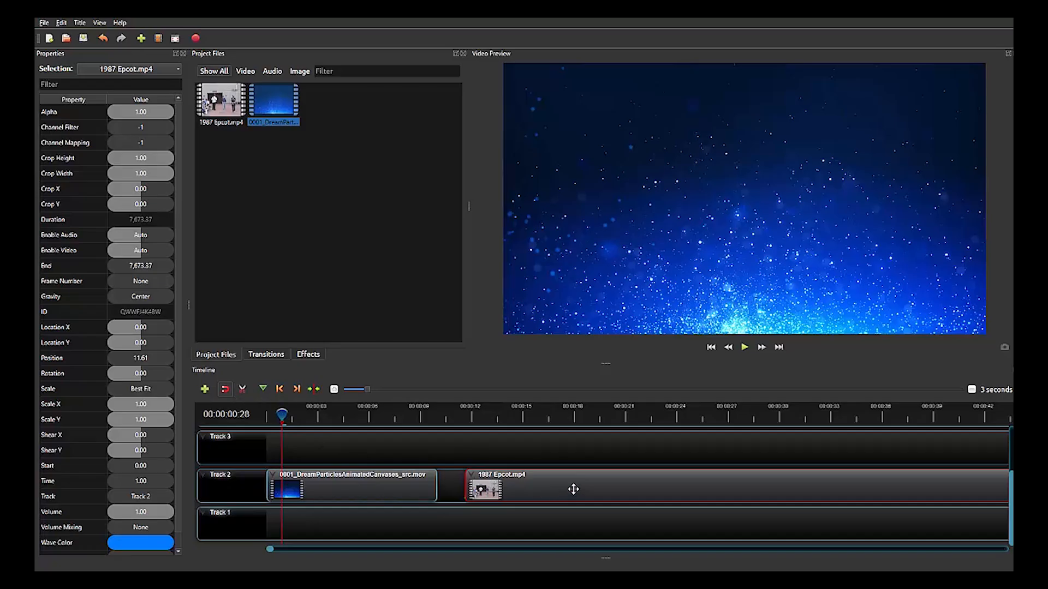
{"action": "left_click_drag", "start_coordinate": [573, 489], "coordinate": [547, 486]}
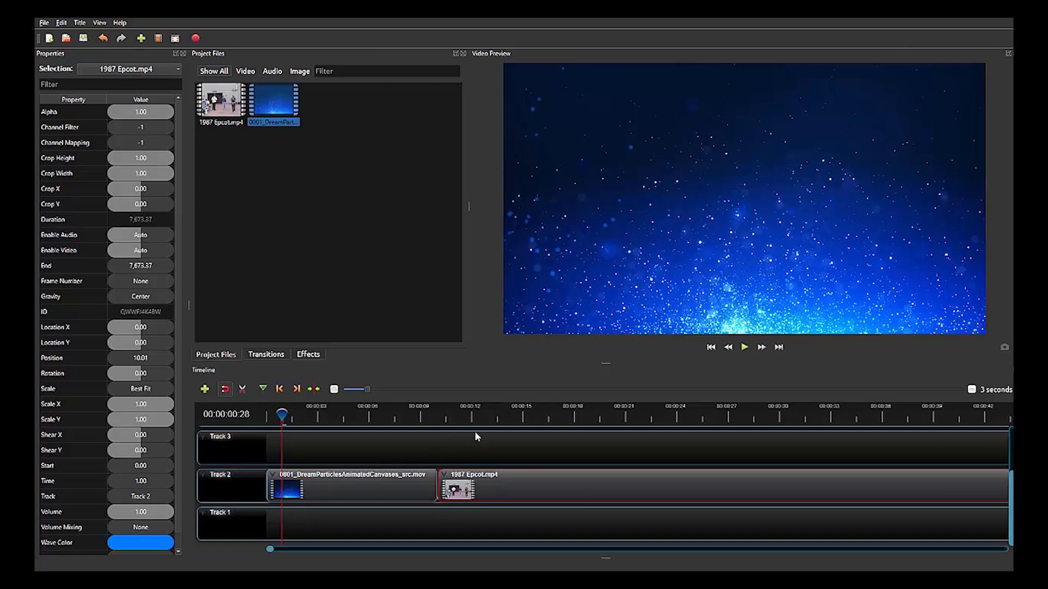
{"action": "left_click_drag", "start_coordinate": [345, 493], "coordinate": [340, 524]}
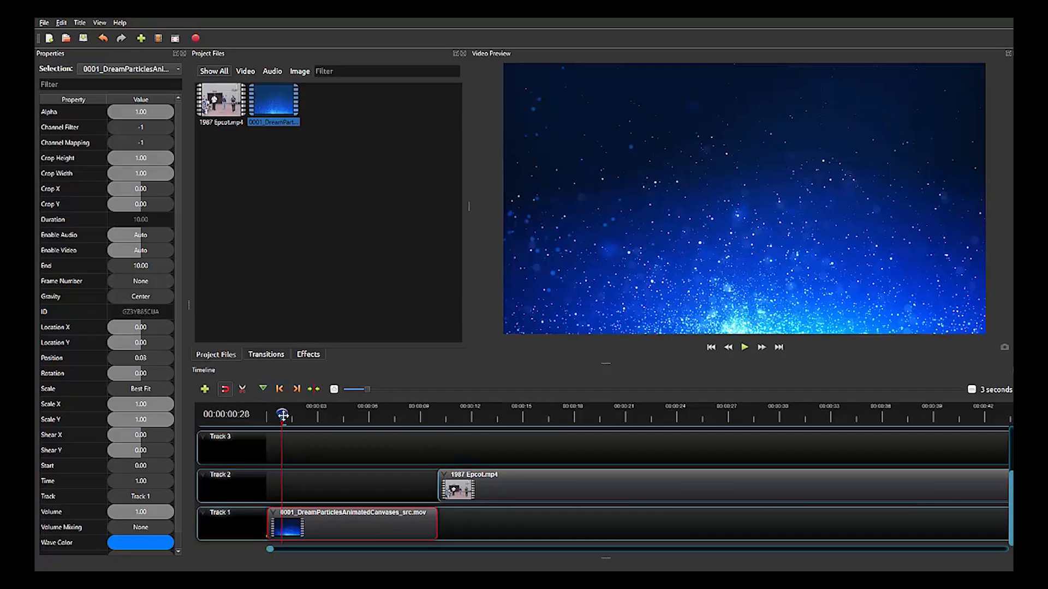
Split the 1987 Epcot.mp4 clip at 00:00:11:29 with the Razor tool and turn the tool off.
{"action": "left_click_drag", "start_coordinate": [283, 416], "coordinate": [476, 417]}
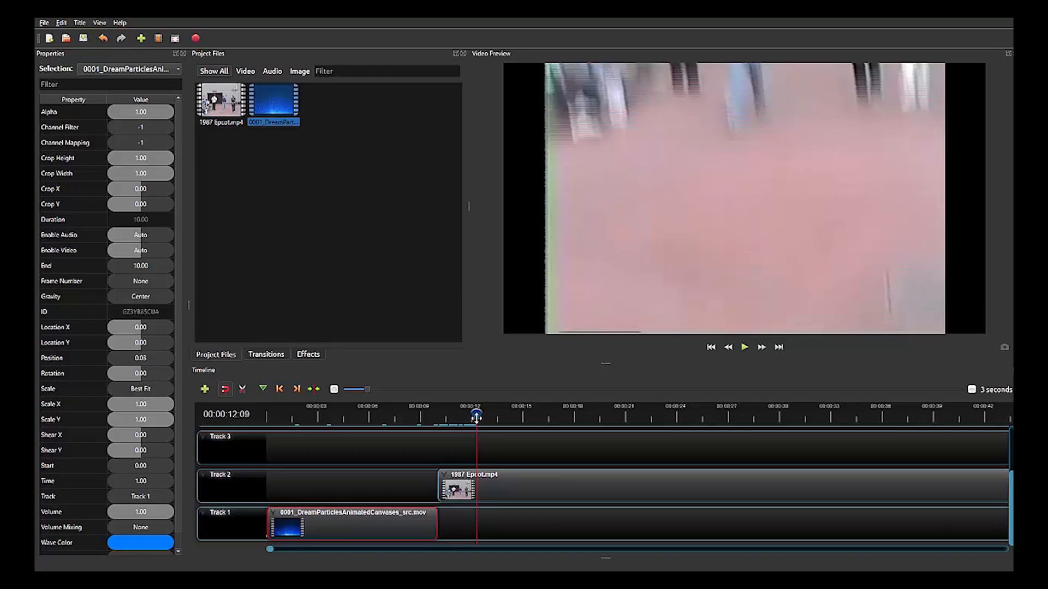
{"action": "left_click_drag", "start_coordinate": [476, 417], "coordinate": [474, 418]}
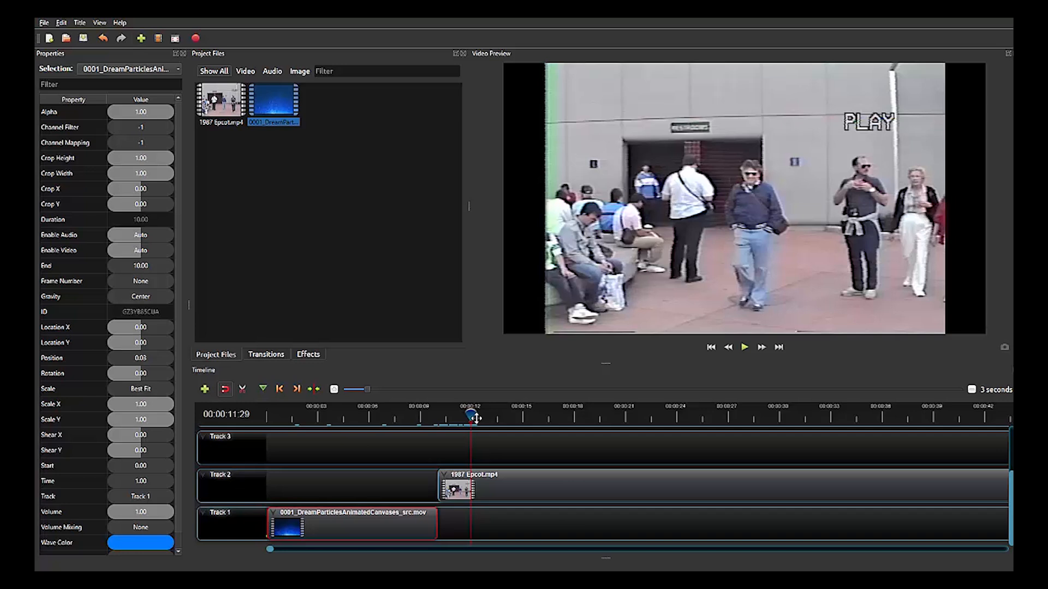
{"action": "left_click", "coordinate": [242, 389]}
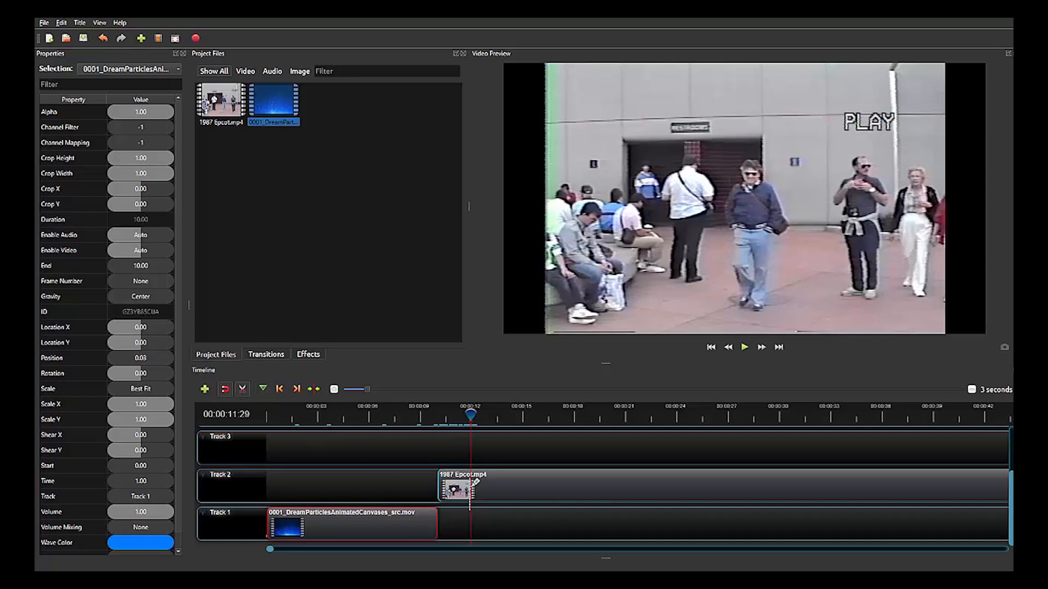
{"action": "left_click", "coordinate": [472, 478]}
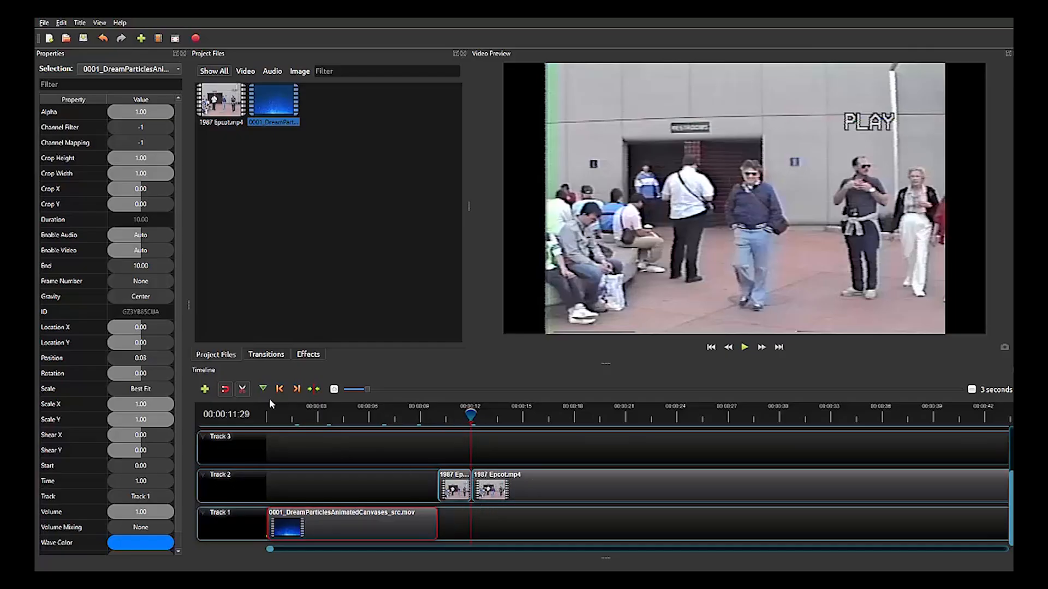
{"action": "left_click", "coordinate": [240, 391]}
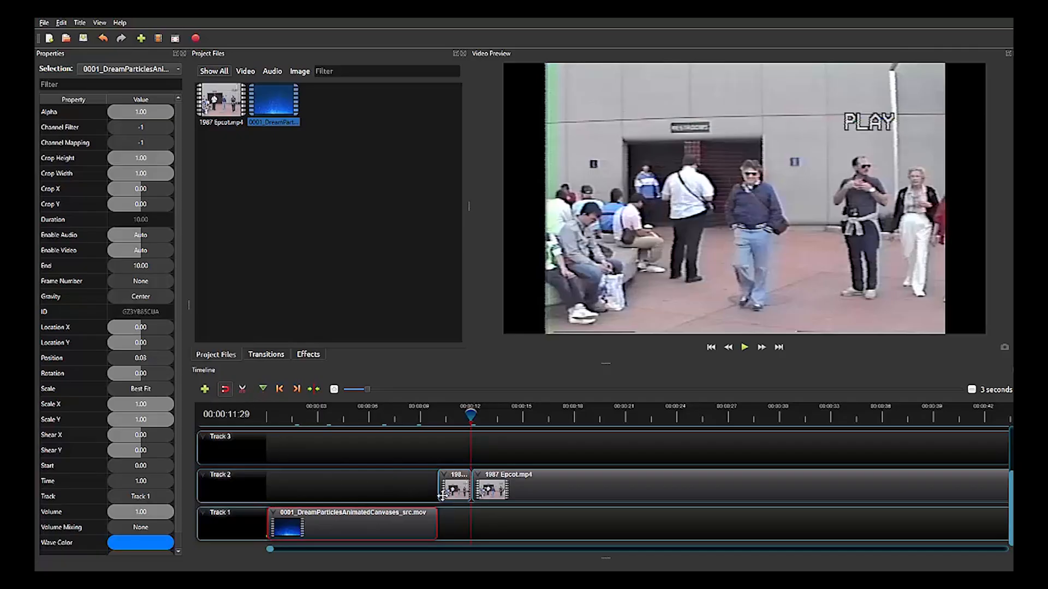
Move the short first piece of the Epcot clip to the start of Track 2 and scrub over it to about 00:00:03:02.
{"action": "left_click_drag", "start_coordinate": [454, 483], "coordinate": [288, 478]}
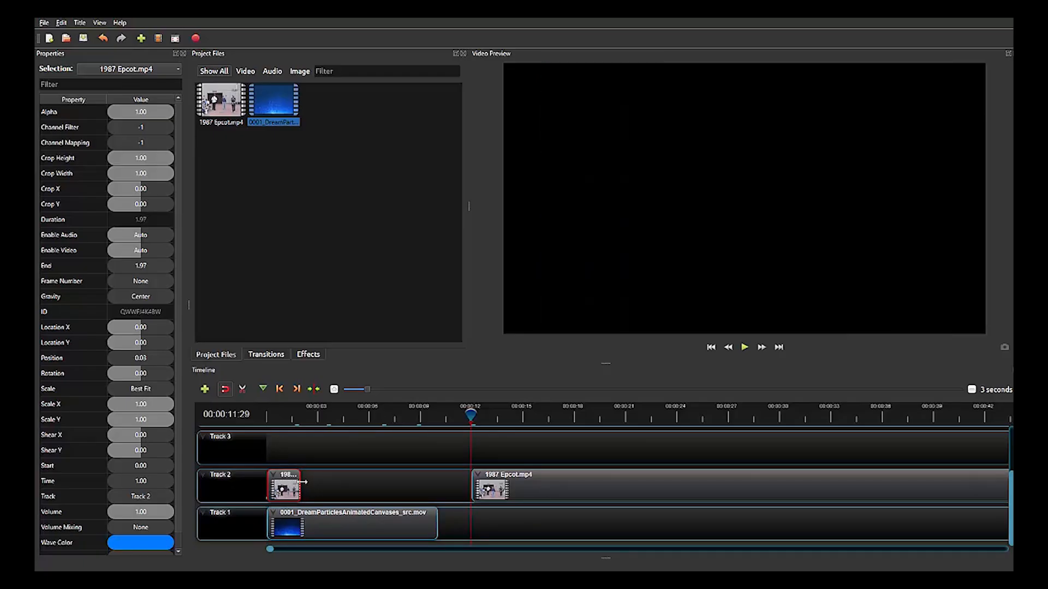
{"action": "left_click", "coordinate": [267, 414]}
{"action": "left_click_drag", "start_coordinate": [268, 415], "coordinate": [318, 419]}
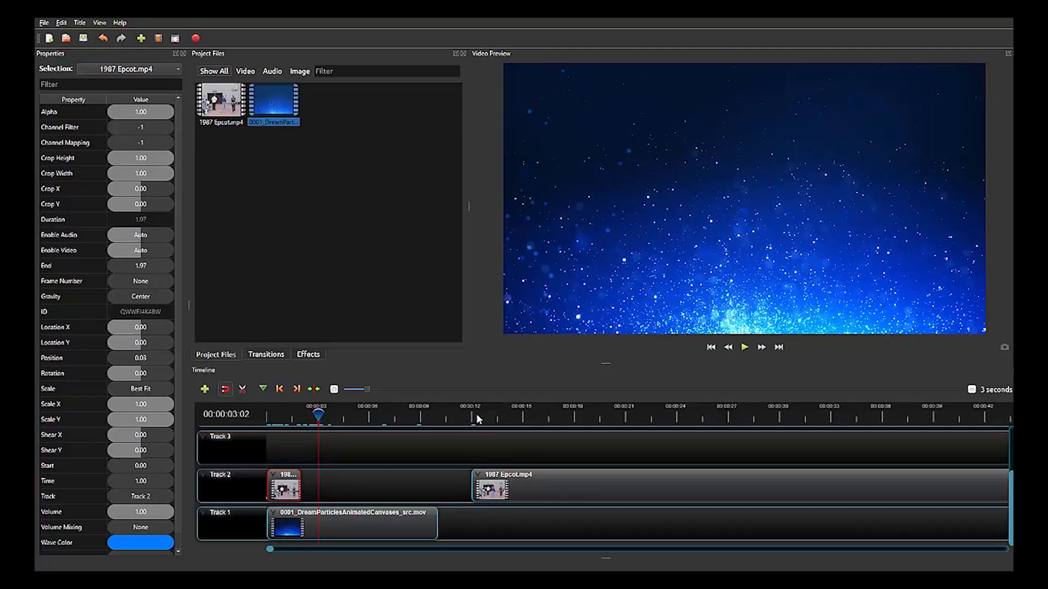
Scrub to 00:00:26:08, split the long 1987 Epcot.mp4 piece on Track 2 there with the Razor tool, and turn the tool off.
{"action": "left_click", "coordinate": [477, 414]}
{"action": "left_click_drag", "start_coordinate": [473, 419], "coordinate": [522, 420]}
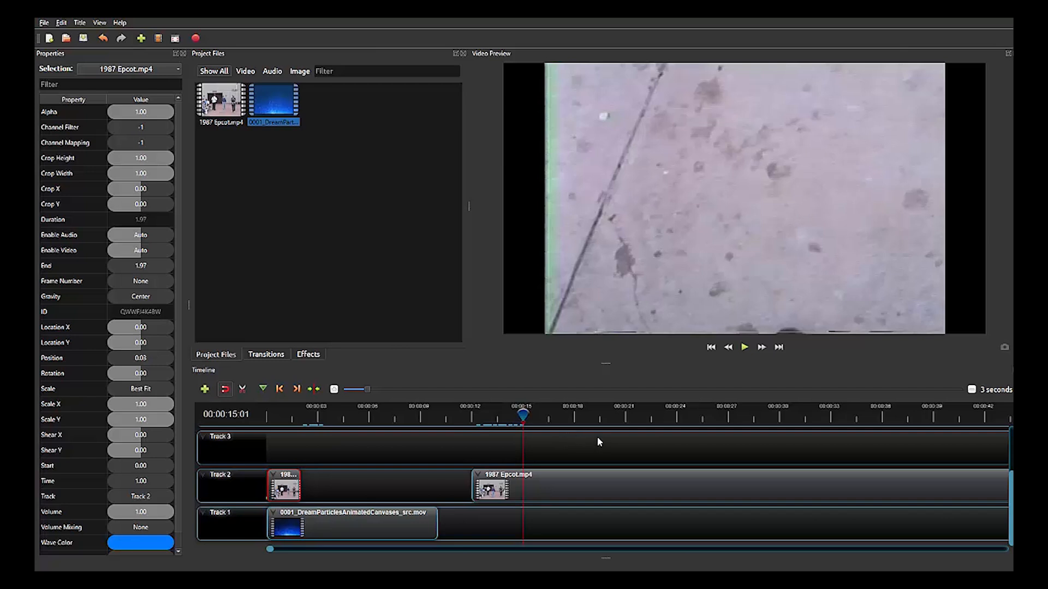
{"action": "left_click_drag", "start_coordinate": [524, 413], "coordinate": [702, 425]}
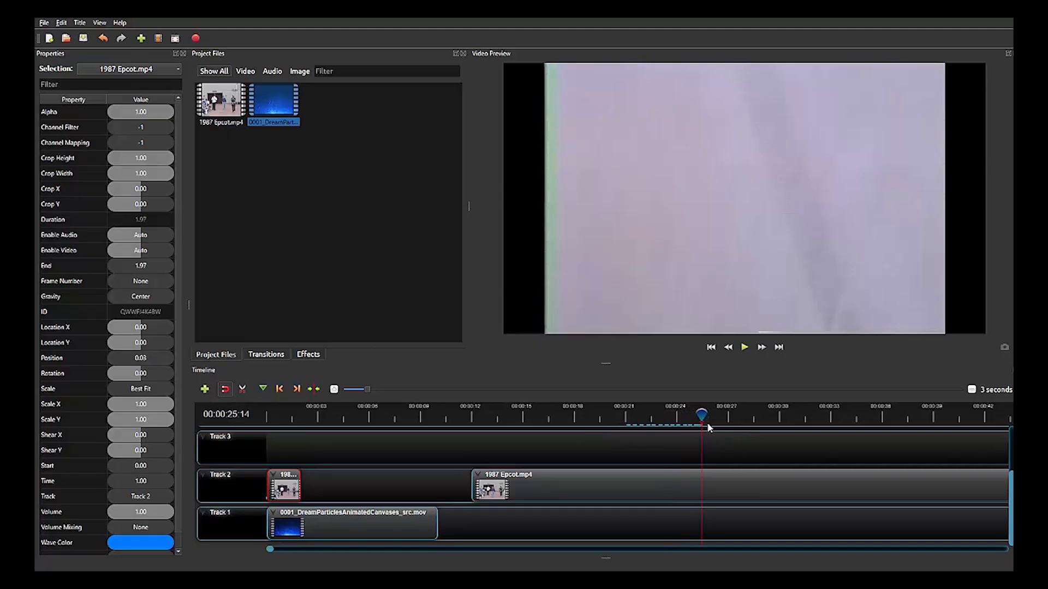
{"action": "mouse_move", "coordinate": [701, 414]}
{"action": "left_mouse_down"}
{"action": "mouse_move", "coordinate": [776, 419]}
{"action": "mouse_move", "coordinate": [697, 420]}
{"action": "mouse_move", "coordinate": [715, 420]}
{"action": "left_mouse_up"}
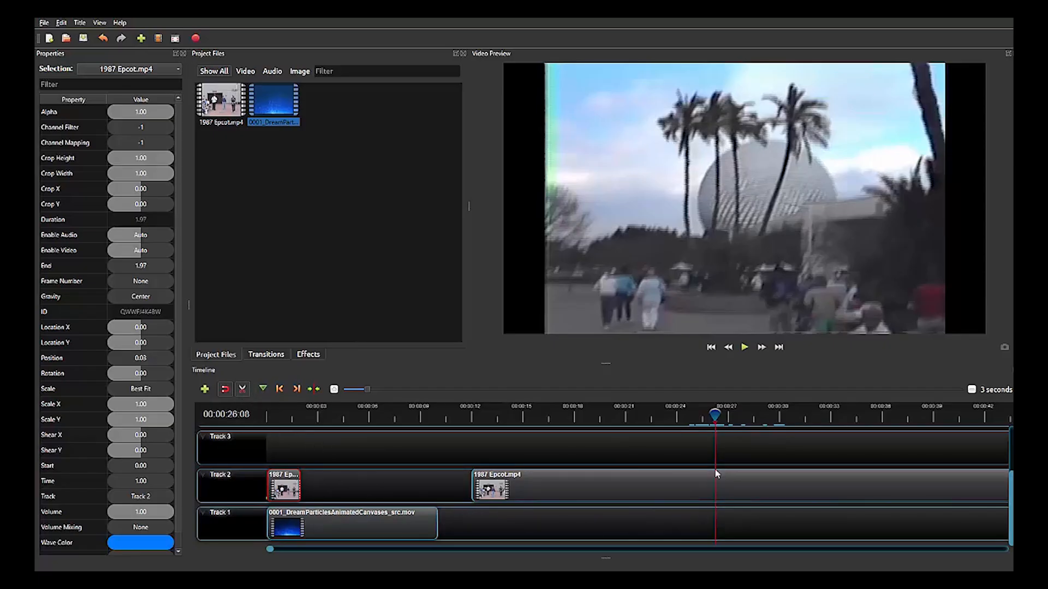
{"action": "key", "text": "c"}
{"action": "left_click", "coordinate": [718, 477]}
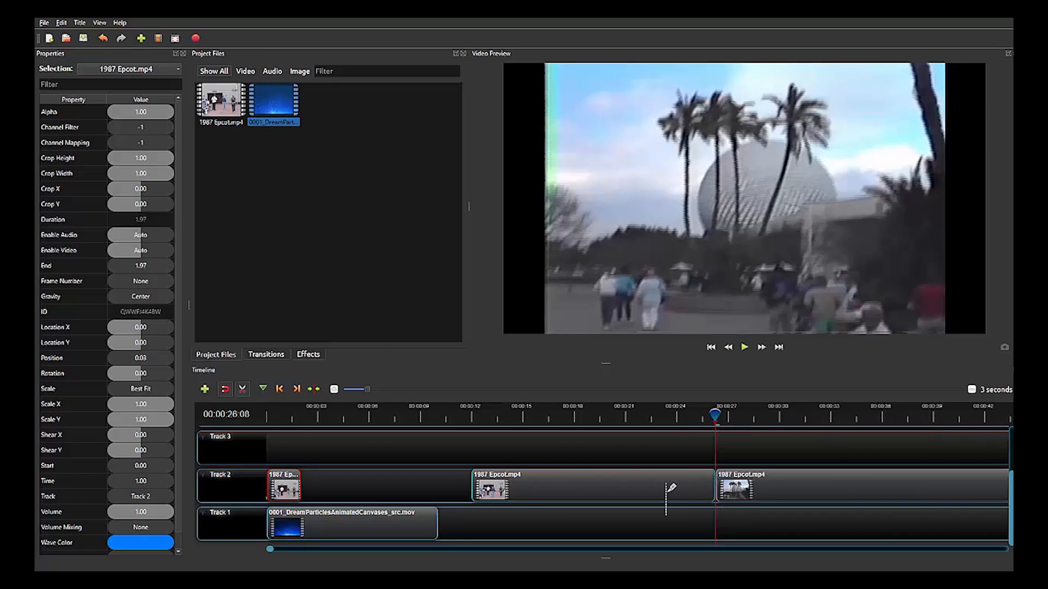
{"action": "left_click", "coordinate": [243, 390]}
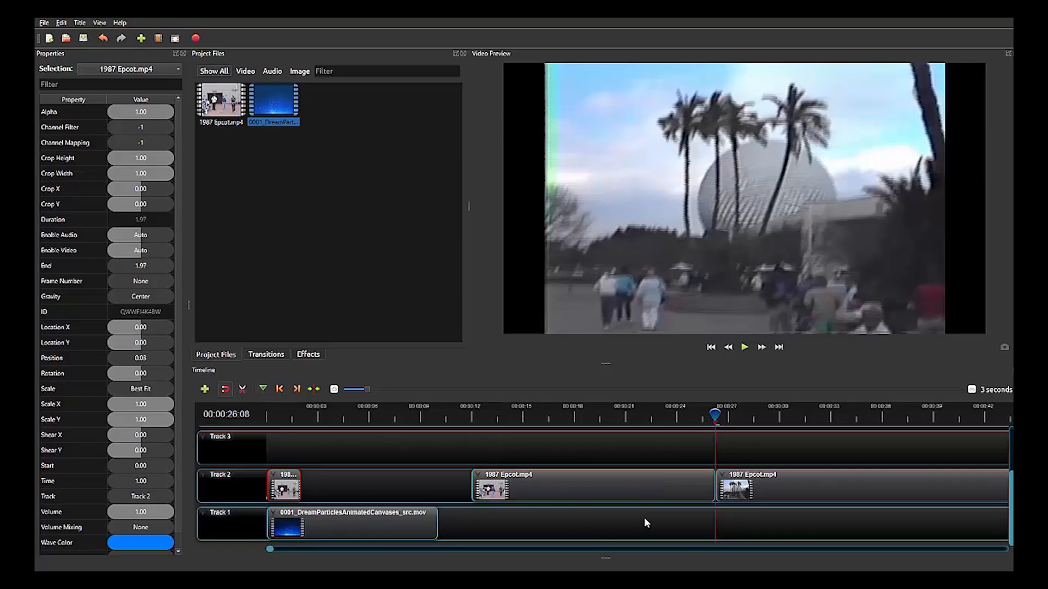
Delete the middle Epcot piece and move the remaining long piece directly after the short first piece on Track 2, at 2.00 seconds.
{"action": "left_click", "coordinate": [624, 489]}
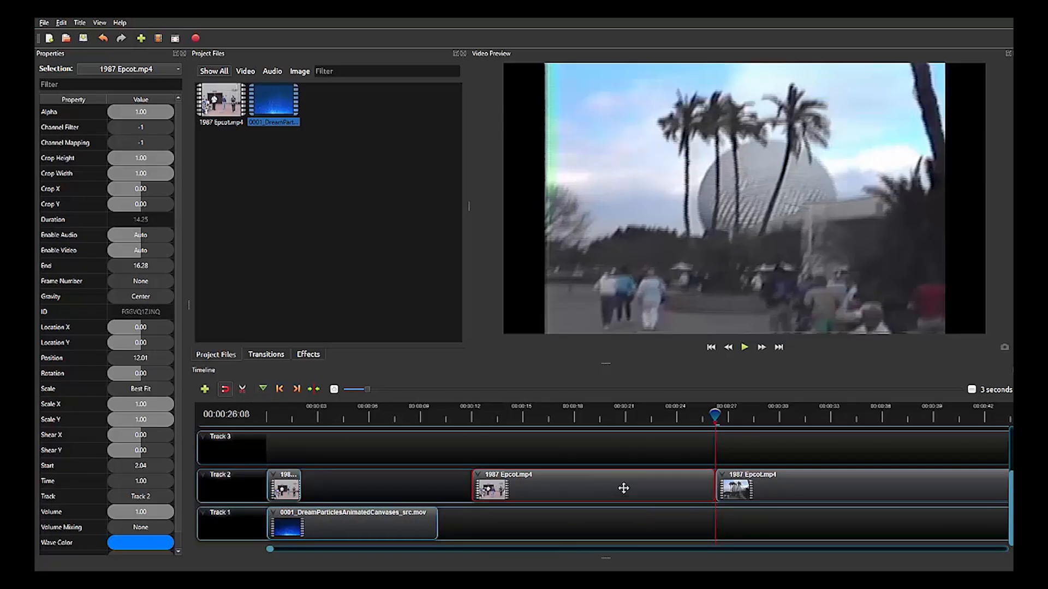
{"action": "key", "text": "Delete"}
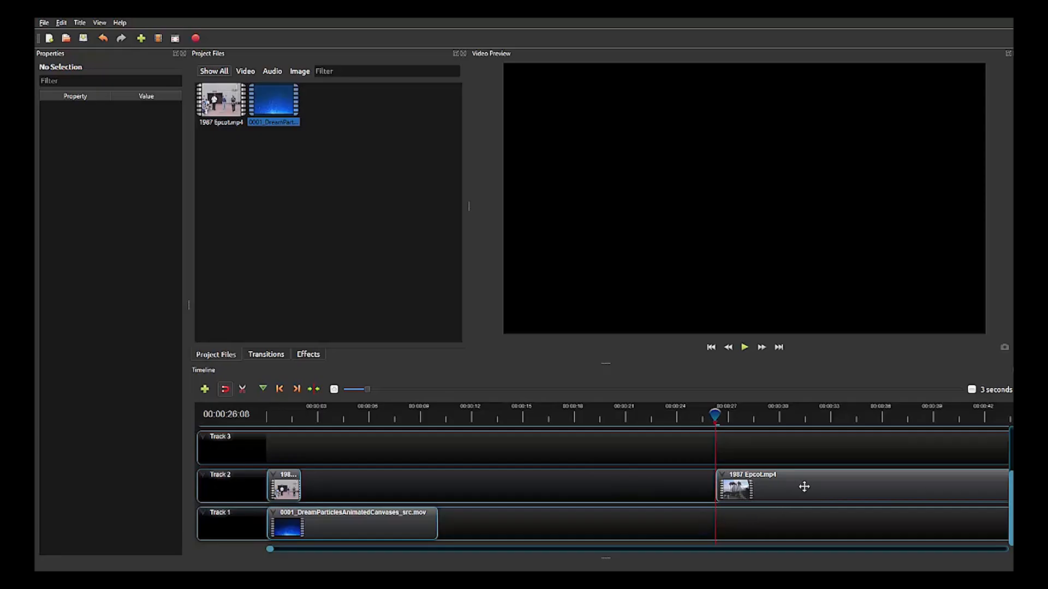
{"action": "left_click_drag", "start_coordinate": [800, 486], "coordinate": [398, 479]}
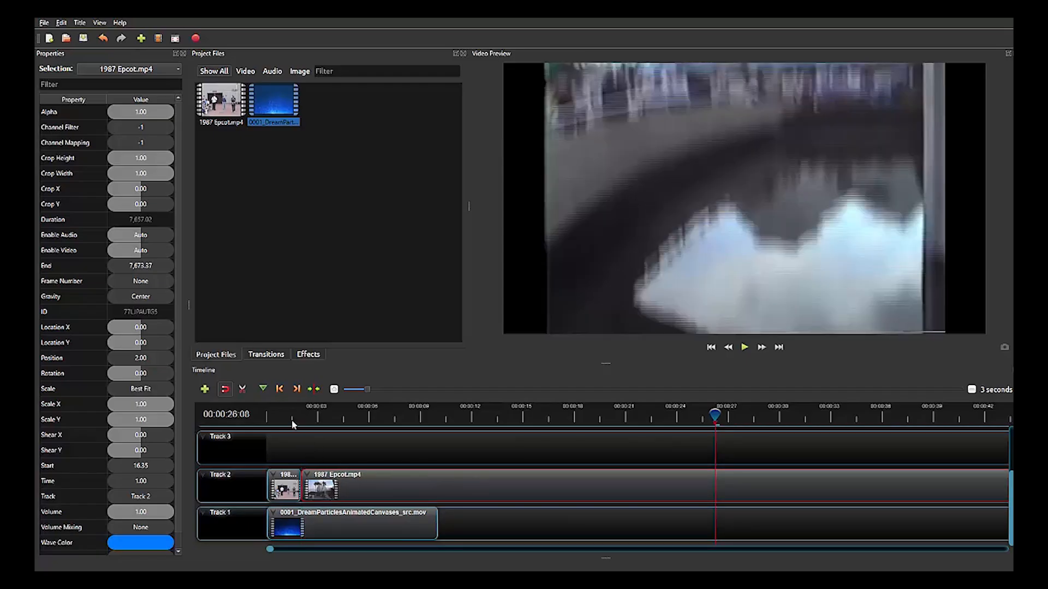
Play the joined Epcot pieces from the start of the timeline to about 00:00:09:24.
{"action": "left_click_drag", "start_coordinate": [292, 420], "coordinate": [269, 423]}
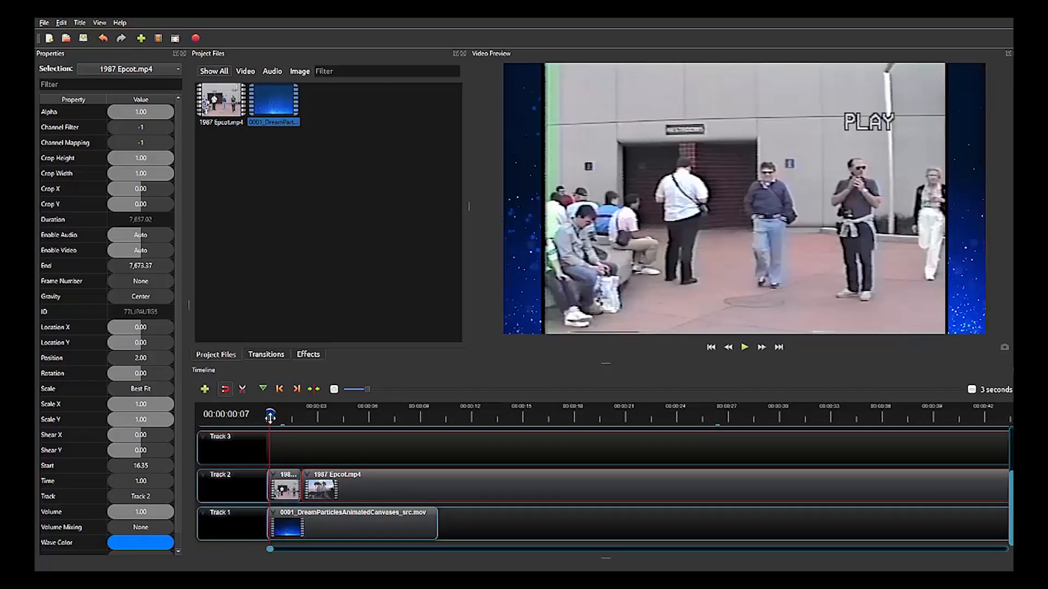
{"action": "key", "text": "space"}
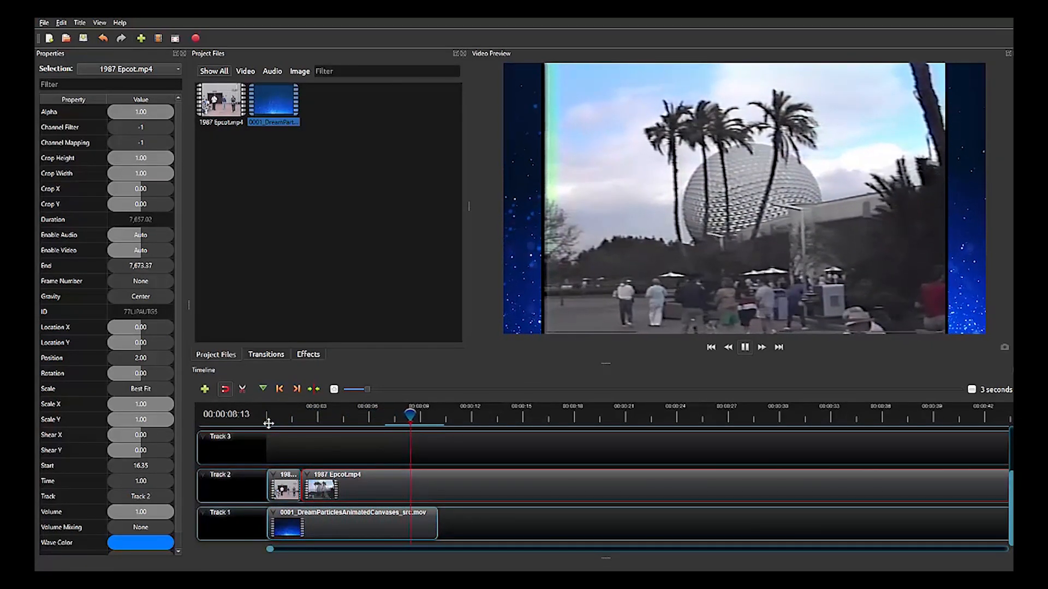
{"action": "key", "text": "space"}
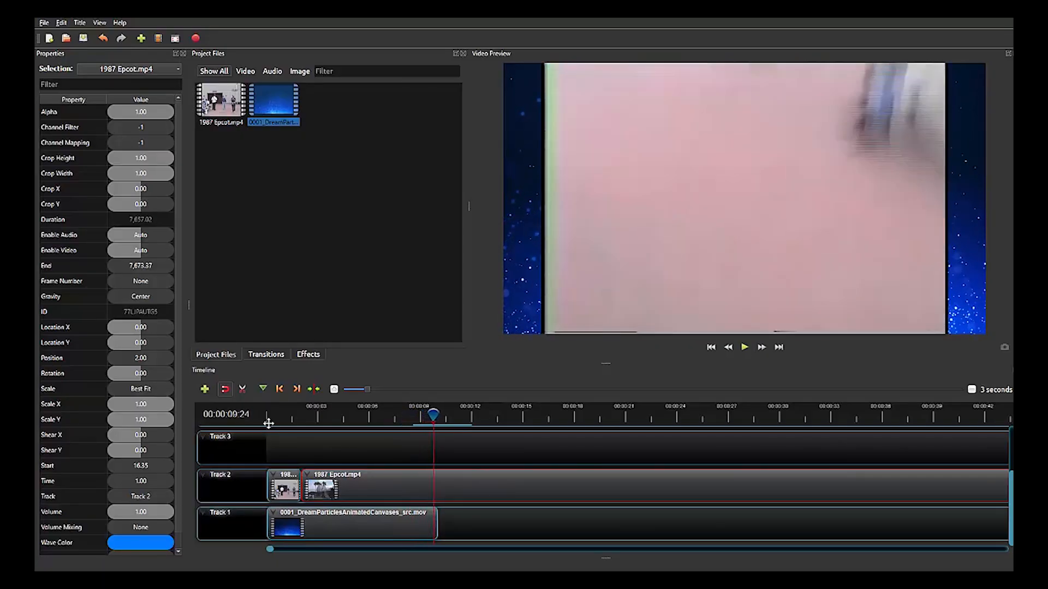
Step the playhead back to 00:00:09:08 and split the long Epcot piece on Track 2 there with the Razor tool.
{"action": "key", "text": "Left"}
{"action": "key", "text": "Left"}
{"action": "key", "text": "Left"}
{"action": "key", "text": "Left"}
{"action": "key", "text": "Left"}
{"action": "key", "text": "Left"}
{"action": "key", "text": "Left"}
{"action": "key", "text": "Left"}
{"action": "key", "text": "Left"}
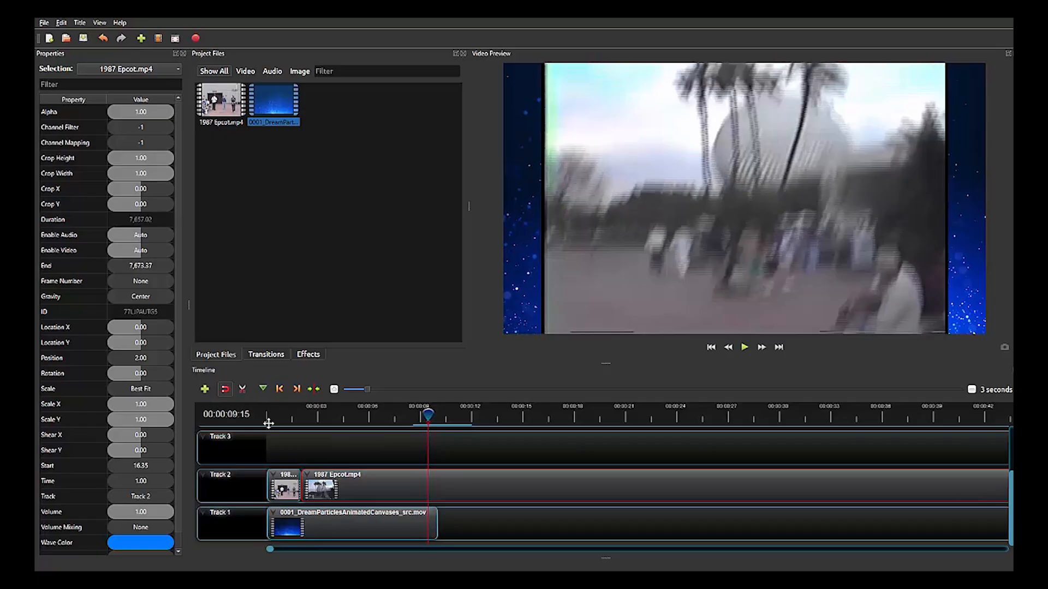
{"action": "key", "text": "Left"}
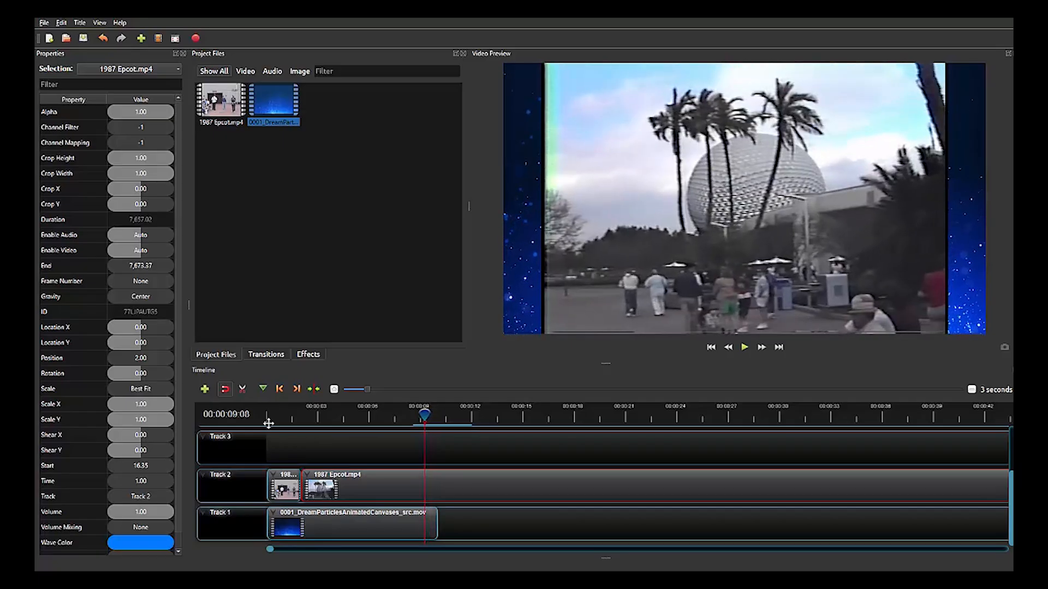
{"action": "left_click", "coordinate": [242, 389]}
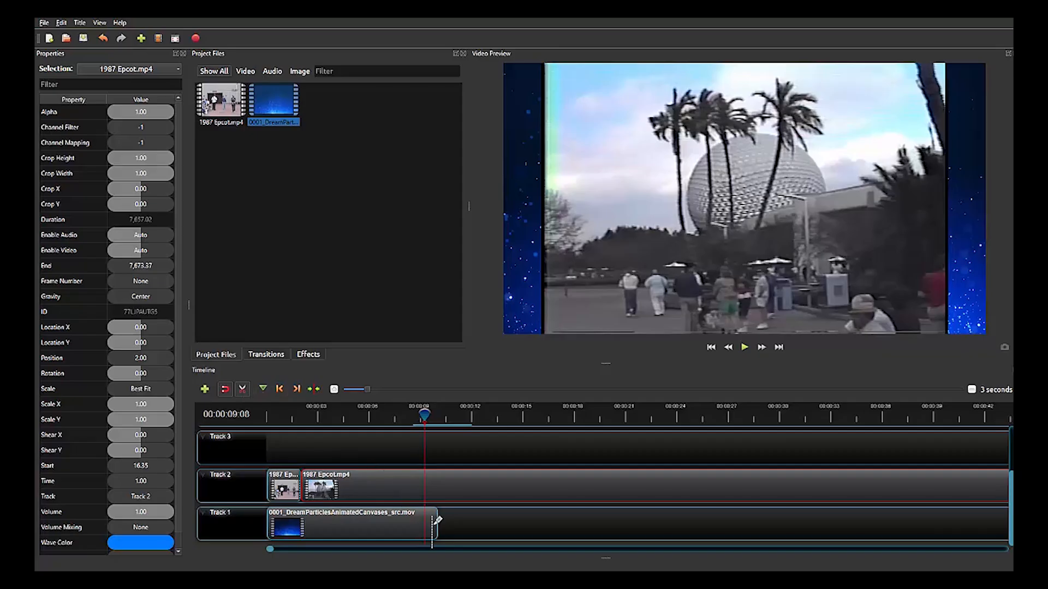
{"action": "left_click", "coordinate": [427, 479]}
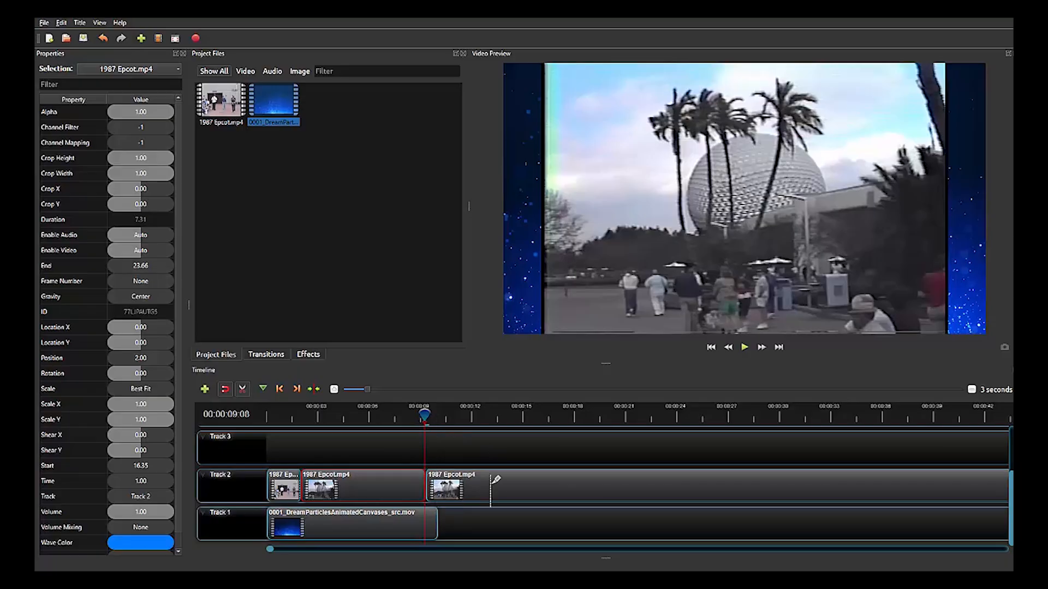
Scrub ahead to 00:00:29:26, turn off the Razor tool, and trim the start of the last Epcot piece to the playhead.
{"action": "left_click_drag", "start_coordinate": [426, 416], "coordinate": [532, 418]}
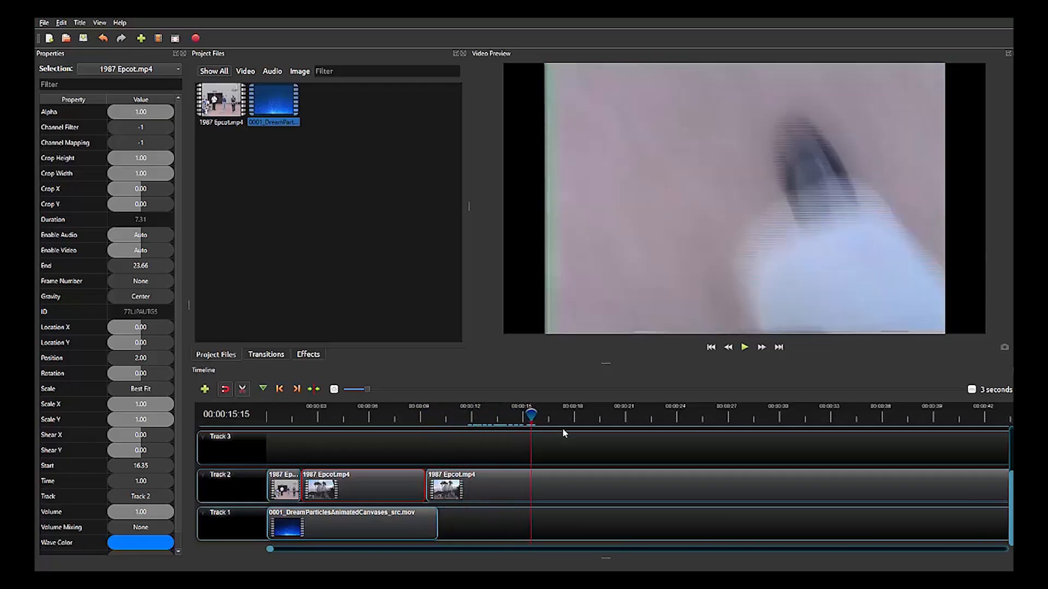
{"action": "left_click_drag", "start_coordinate": [534, 413], "coordinate": [627, 414]}
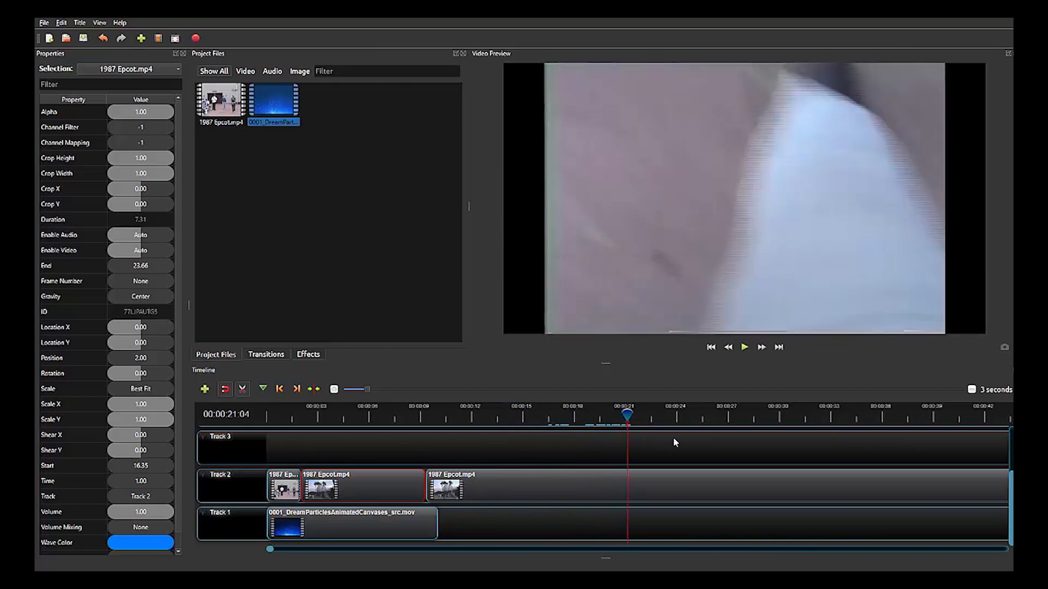
{"action": "left_click_drag", "start_coordinate": [623, 414], "coordinate": [711, 414]}
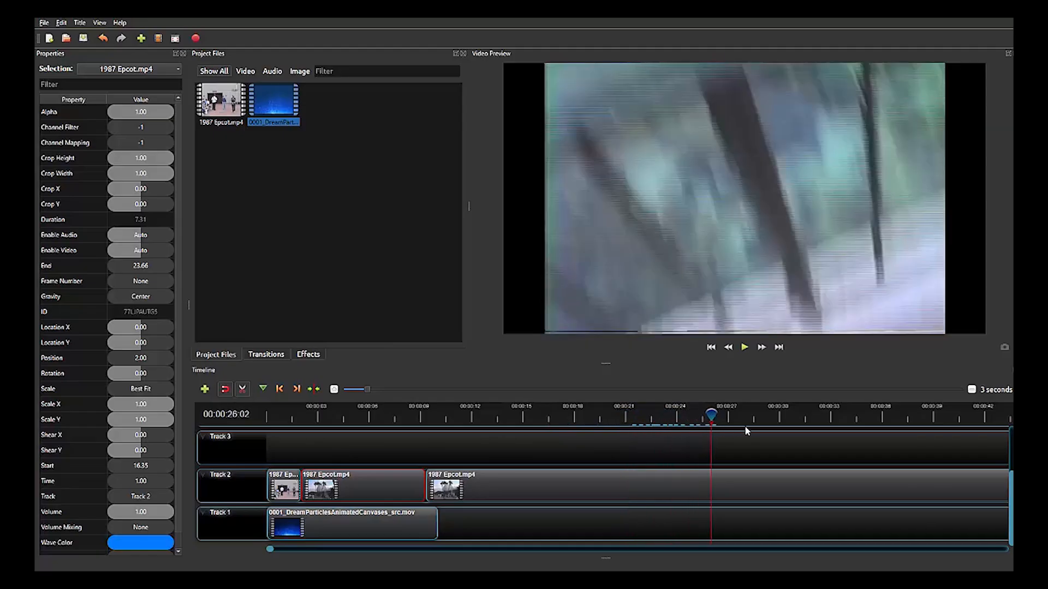
{"action": "left_click_drag", "start_coordinate": [694, 416], "coordinate": [776, 419]}
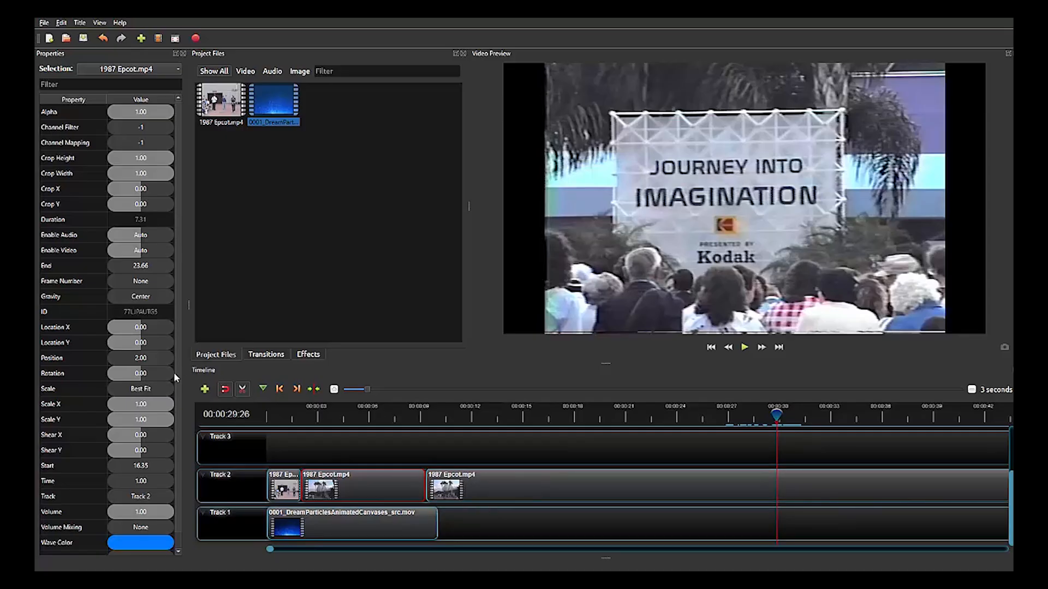
{"action": "left_click", "coordinate": [243, 390]}
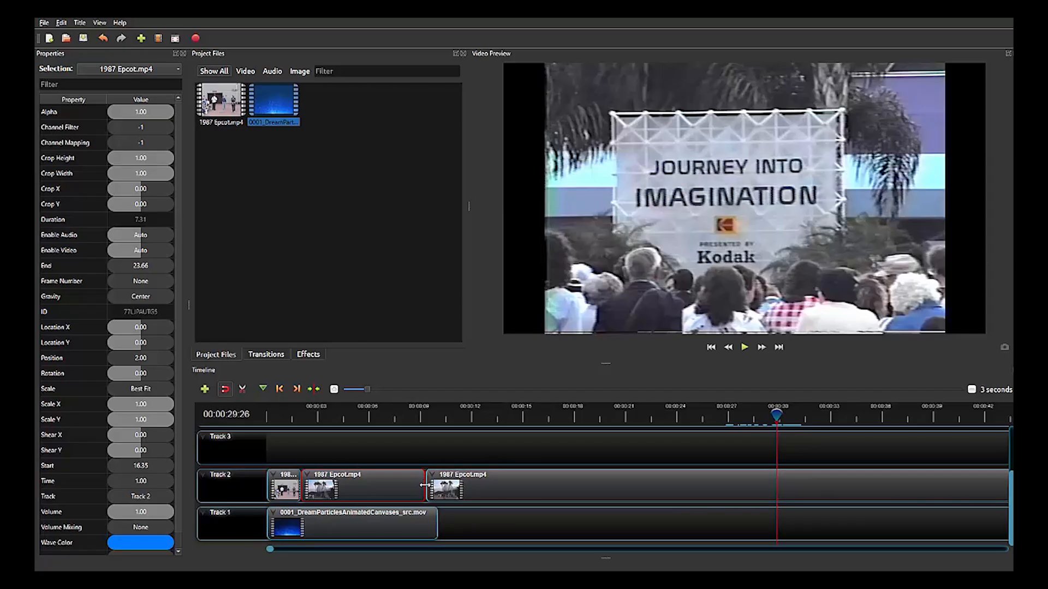
{"action": "left_click_drag", "start_coordinate": [424, 486], "coordinate": [775, 493]}
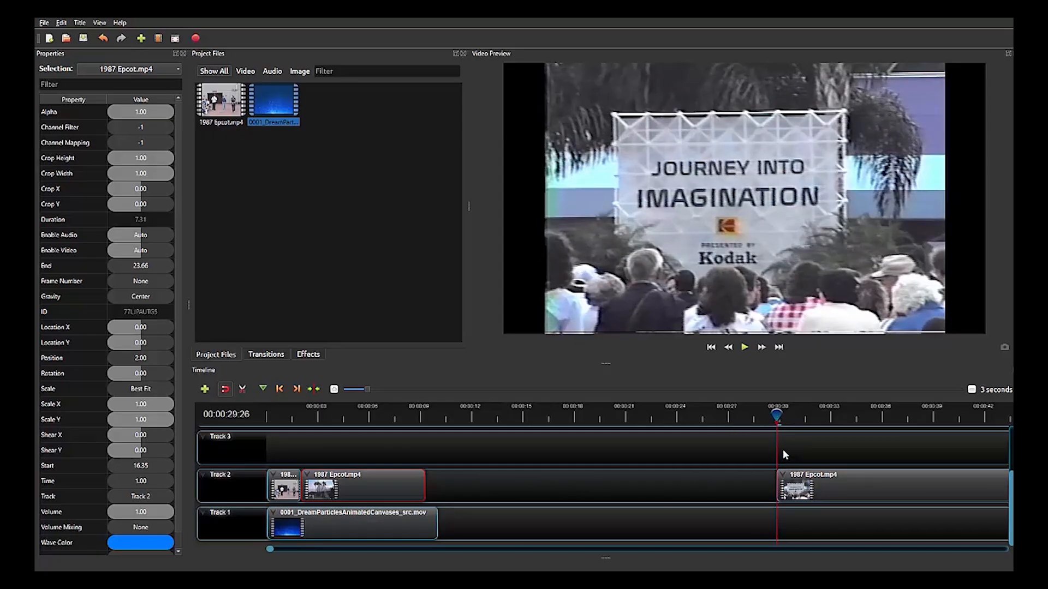
Preview the trimmed Epcot piece, then move it directly after the preceding Epcot piece on Track 2, at 9.31 seconds.
{"action": "key", "text": "space"}
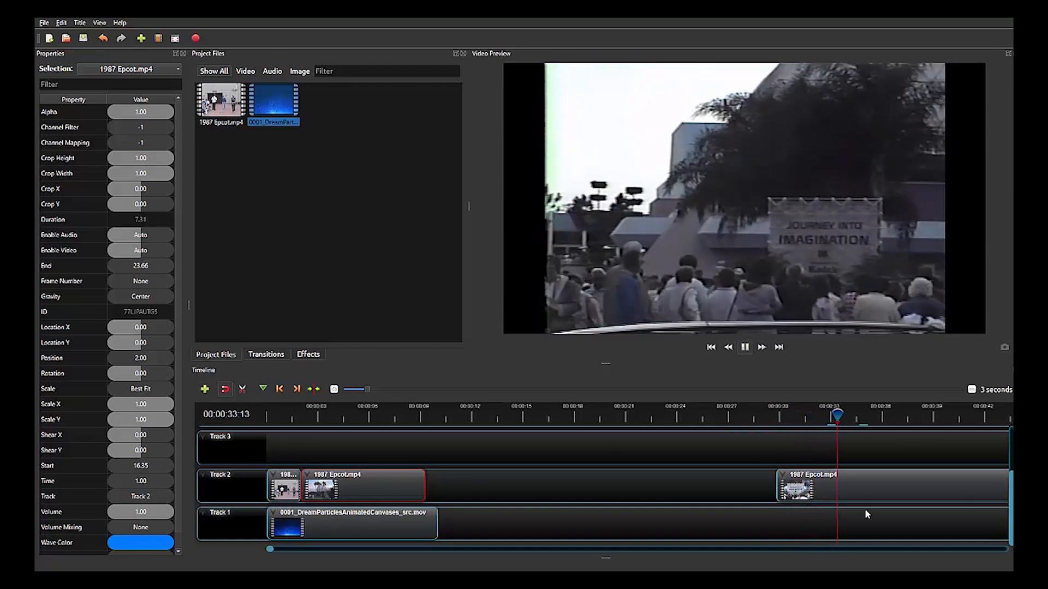
{"action": "key", "text": "space"}
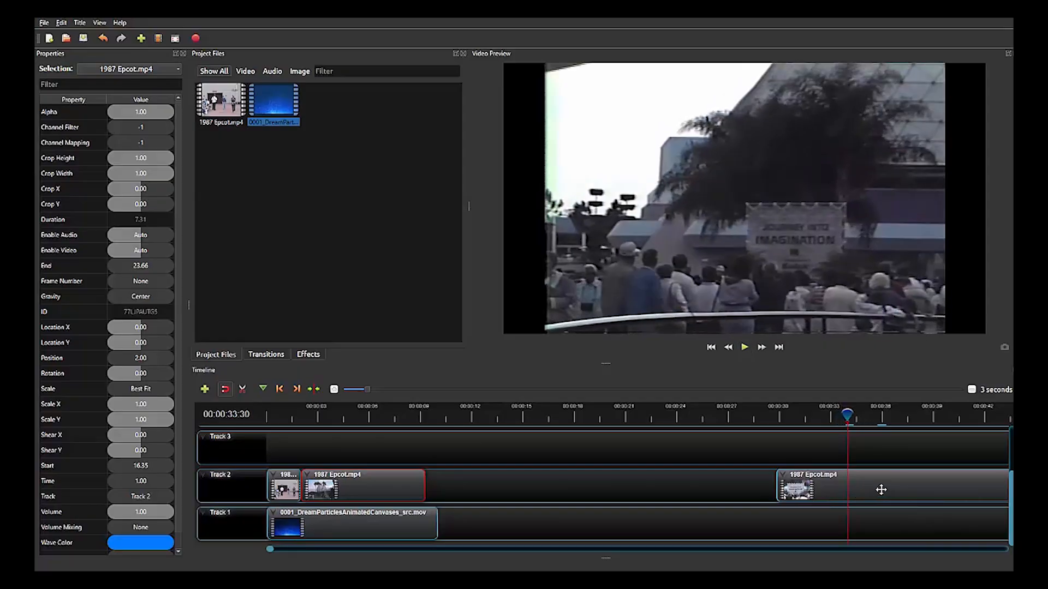
{"action": "left_click_drag", "start_coordinate": [870, 488], "coordinate": [526, 480]}
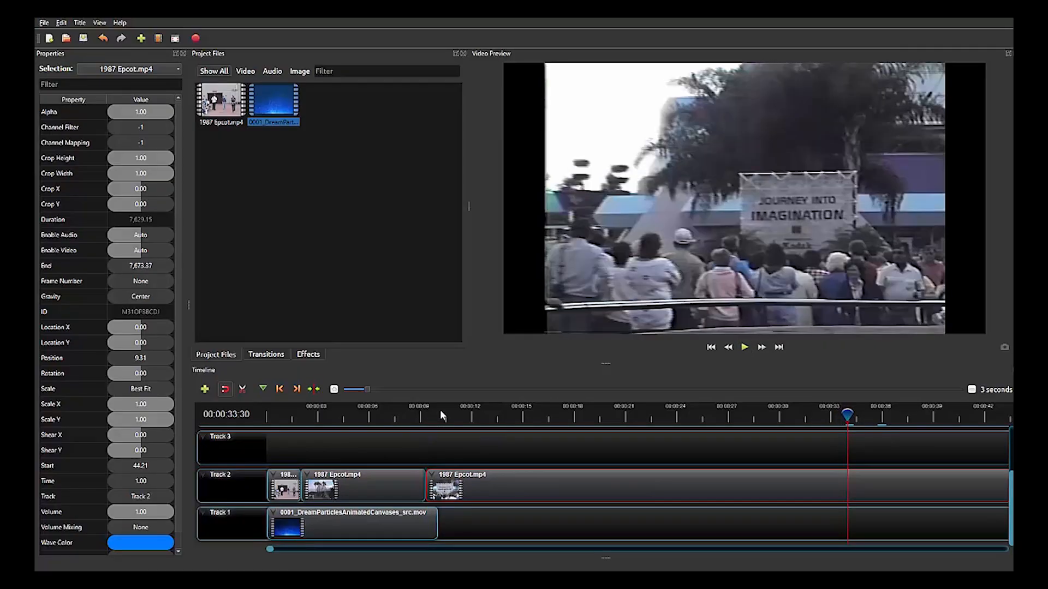
Return the playhead to the start of the timeline and play the edited sequence through to about 00:00:11:09.
{"action": "left_click", "coordinate": [435, 414]}
{"action": "left_click_drag", "start_coordinate": [431, 409], "coordinate": [290, 407]}
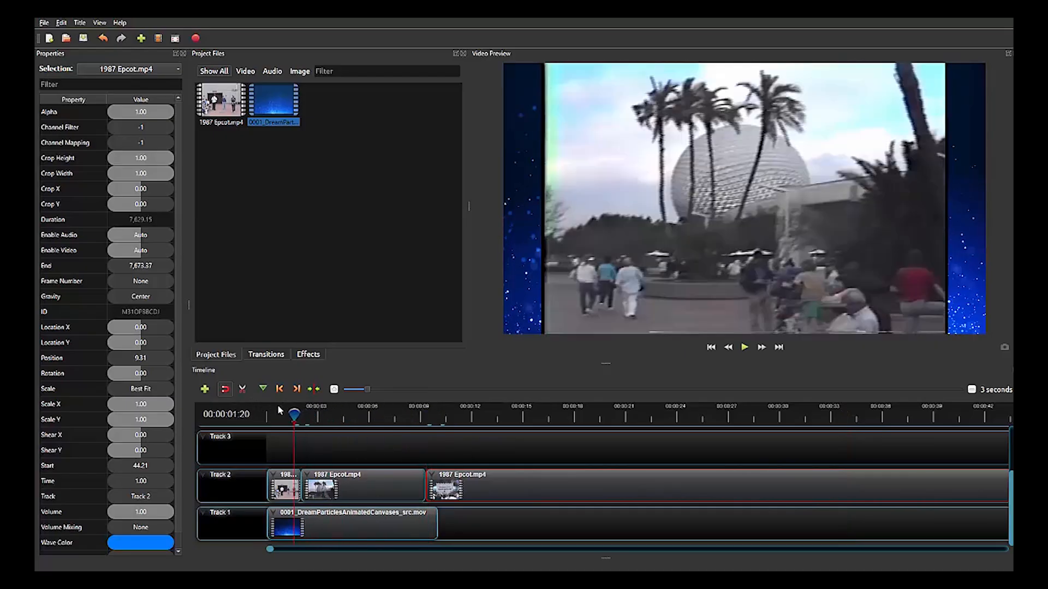
{"action": "left_click_drag", "start_coordinate": [293, 410], "coordinate": [254, 409]}
{"action": "key", "text": "space"}
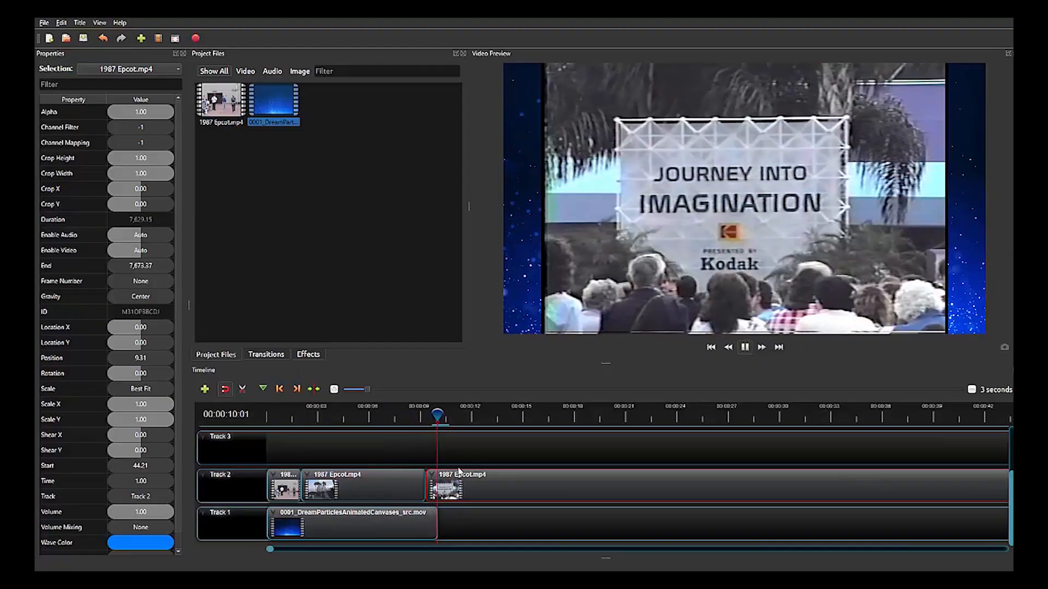
{"action": "key", "text": "space"}
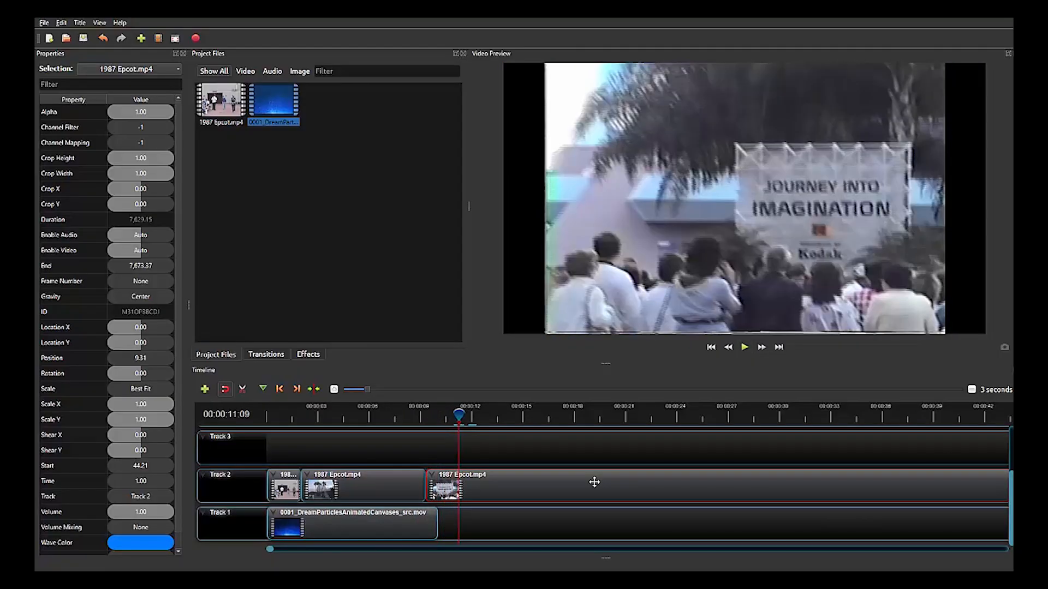